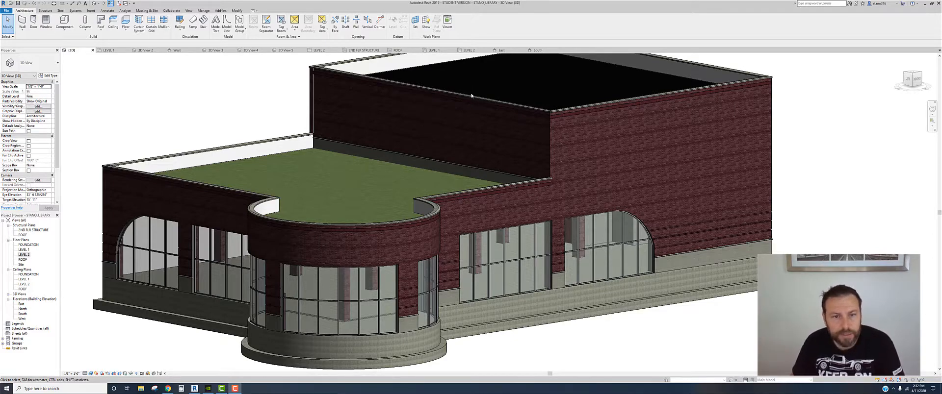
# Open the LEVEL 2 floor plan, look over both building areas, and save the project
pyautogui.scroll(2, 381, 148)
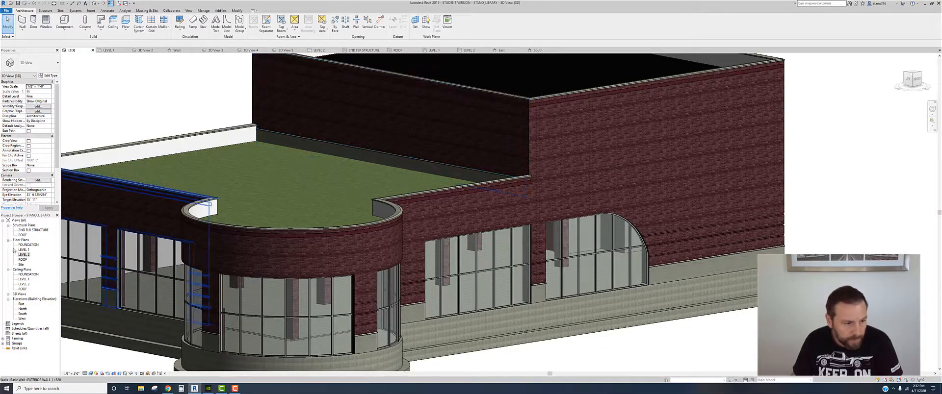
pyautogui.doubleClick(25, 255)
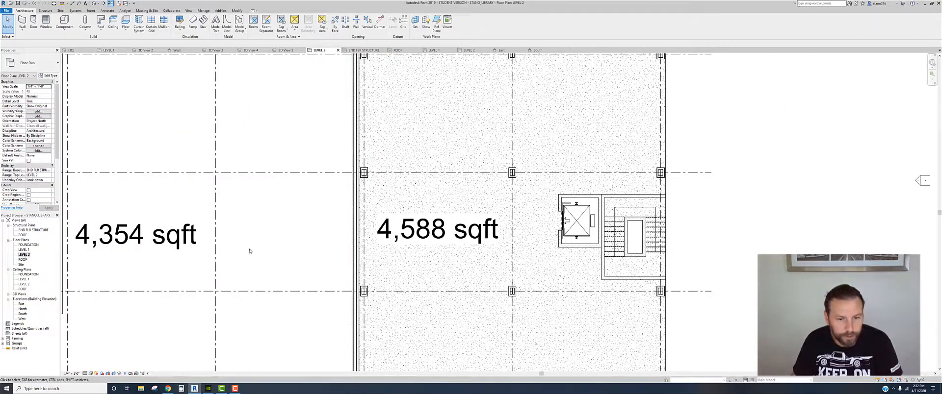
pyautogui.scroll(1, 365, 243)
pyautogui.scroll(-3, 365, 244)
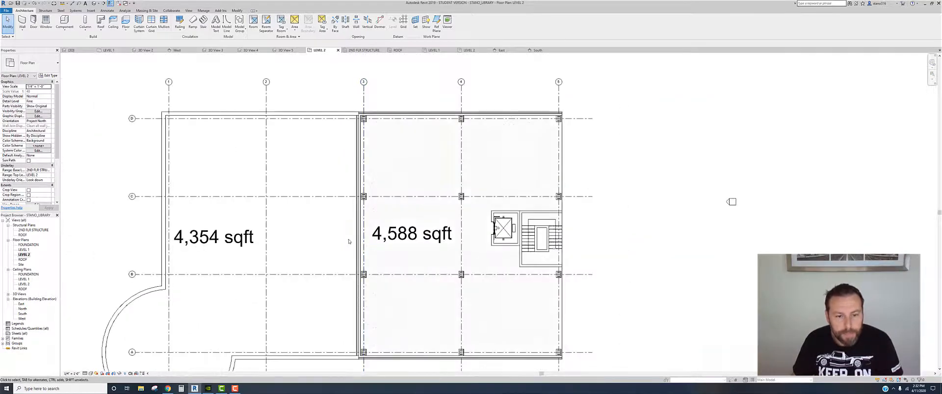
pyautogui.moveTo(351, 240); pyautogui.dragTo(348, 215, button='middle')
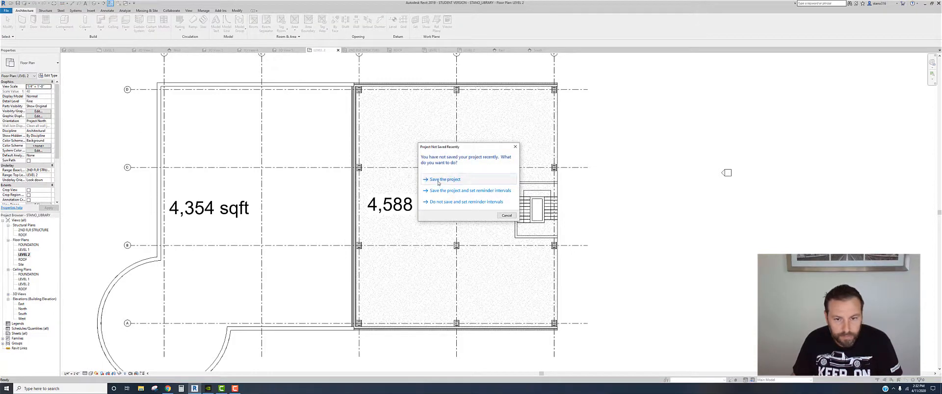
pyautogui.click(439, 180)
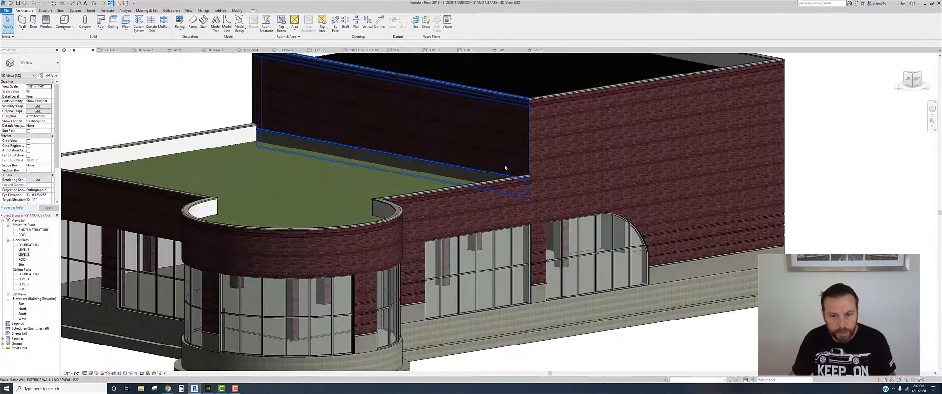
# Hide the second-storey exterior wall beside the green roof in the 3D view to expose the floor edge behind it
pyautogui.click(487, 98)
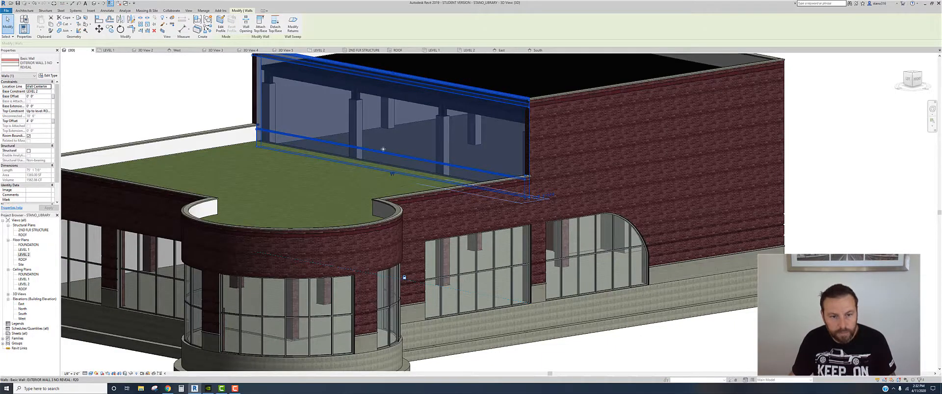
pyautogui.scroll(4, 487, 99)
pyautogui.rightClick(607, 68)
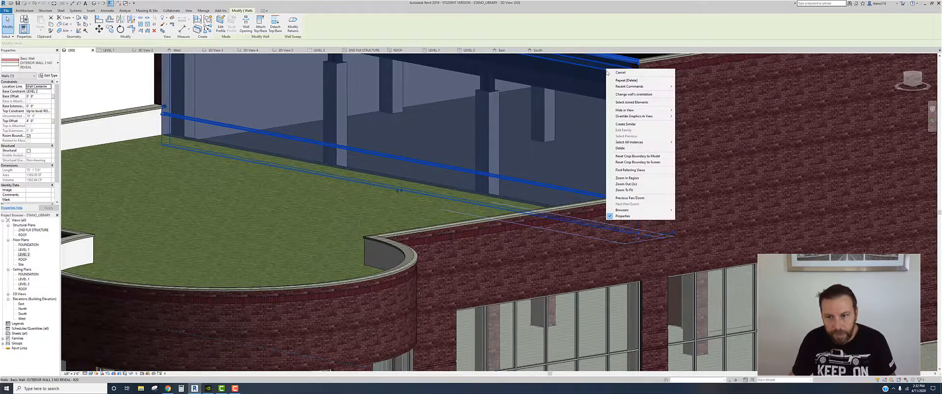
pyautogui.moveTo(648, 110)
pyautogui.click(692, 110)
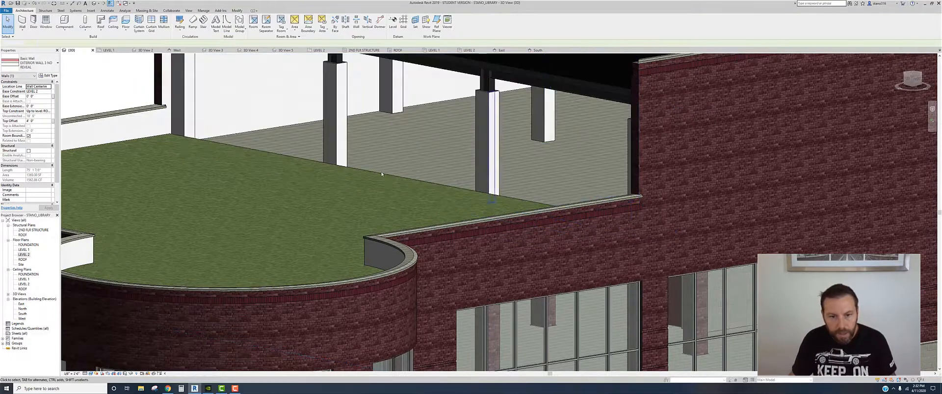
pyautogui.keyDown('shift'); pyautogui.moveTo(420, 168); pyautogui.dragTo(388, 164, button='middle'); pyautogui.keyUp('shift')
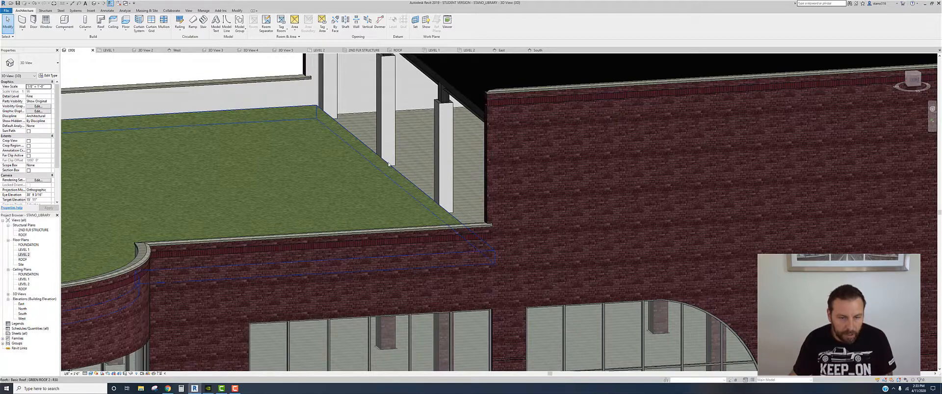
pyautogui.scroll(-2, 385, 165)
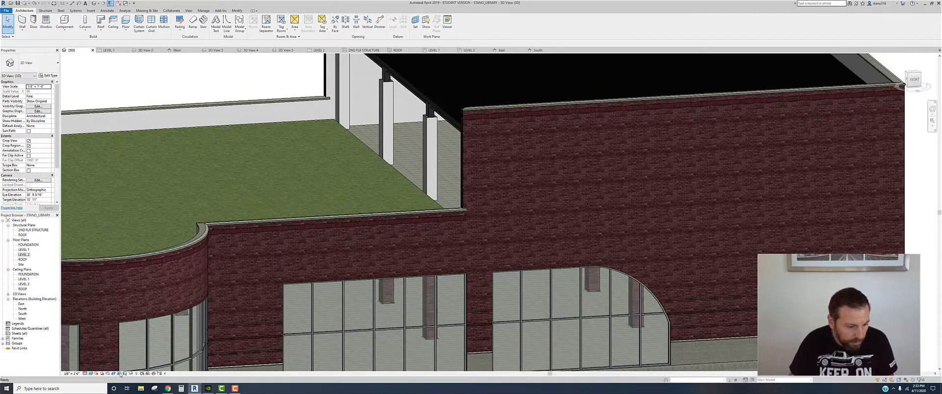
# Reveal the hidden elements in the 3D view, unhide the second-storey wall beside the green roof, and leave the reveal mode
pyautogui.click(135, 374)
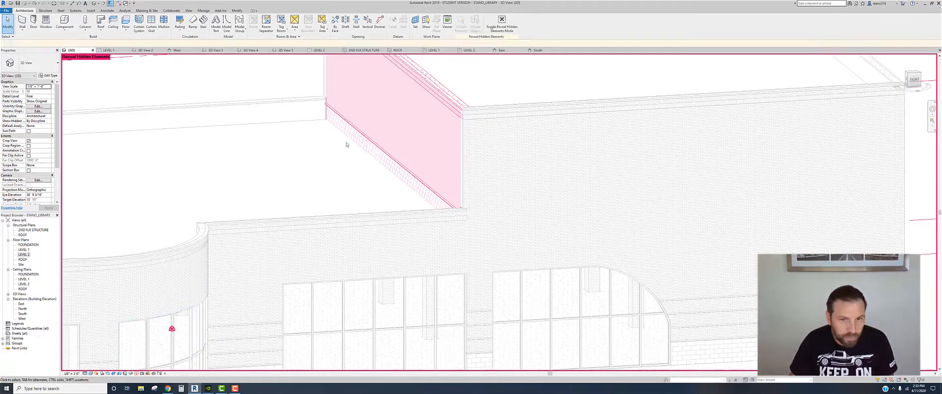
pyautogui.click(458, 102)
pyautogui.rightClick(458, 102)
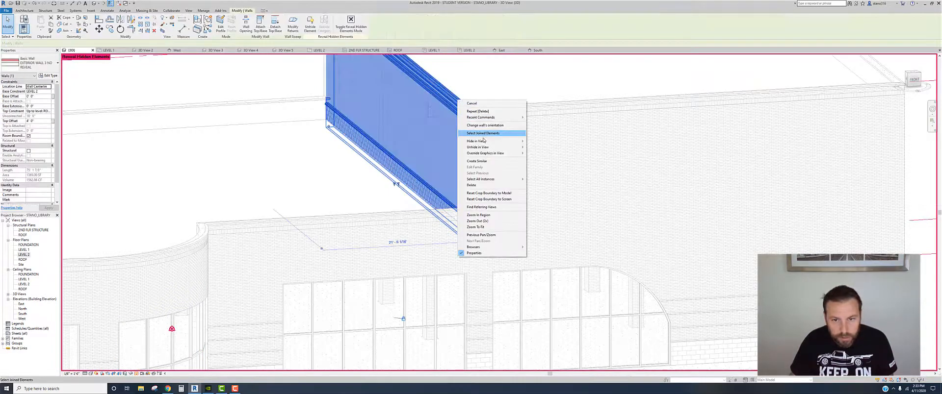
pyautogui.click(540, 147)
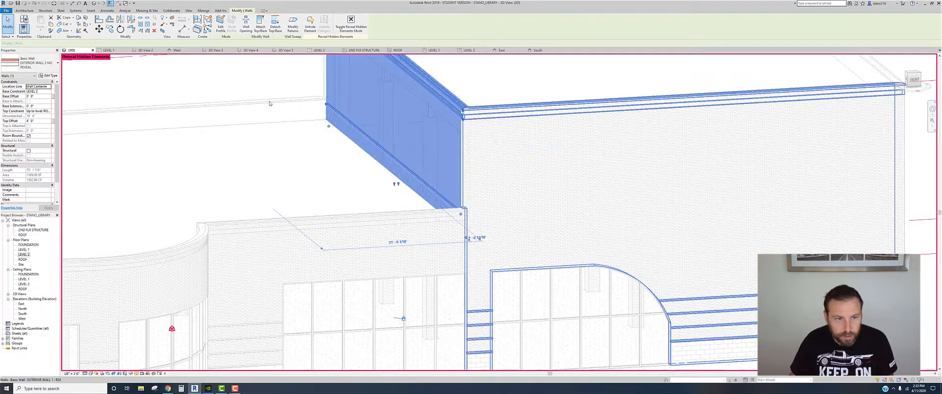
pyautogui.click(136, 374)
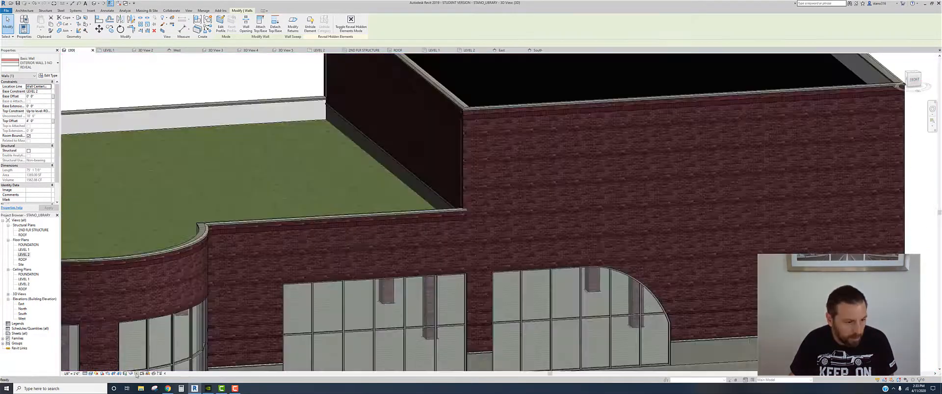
# Open the South building elevation
pyautogui.doubleClick(20, 315)
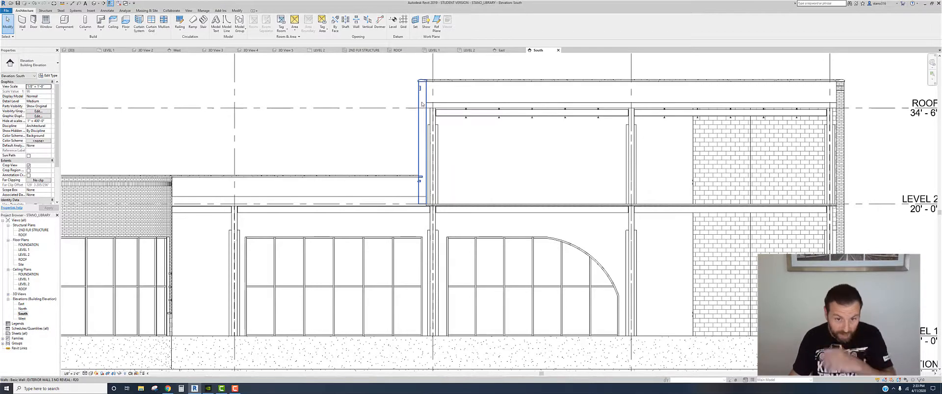
pyautogui.scroll(-2, 362, 151)
pyautogui.scroll(1, 359, 151)
pyautogui.scroll(-1, 359, 150)
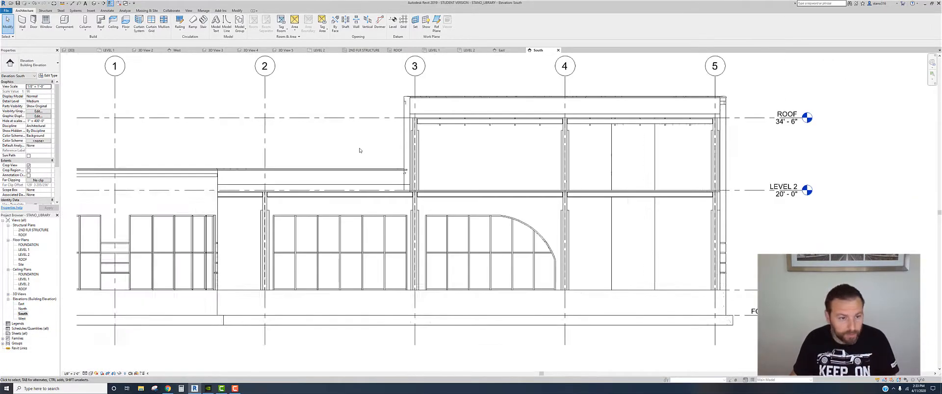
# Reveal hidden elements in the South elevation, unhide the tall and lower brick exterior walls, and leave the reveal mode
pyautogui.click(120, 375)
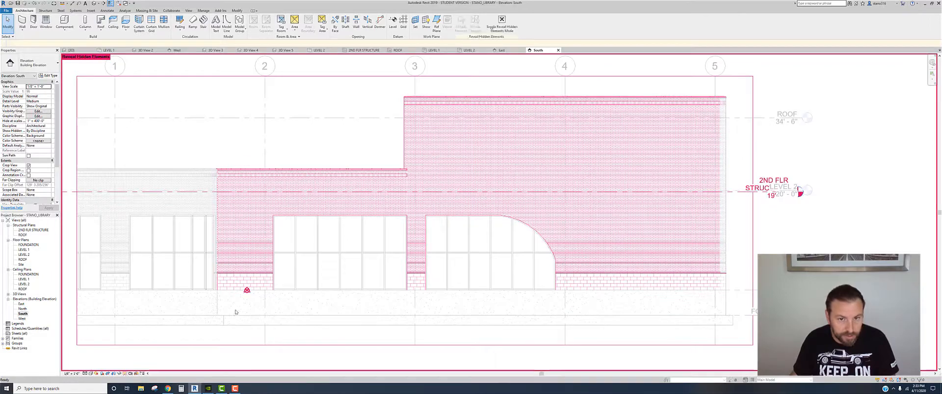
pyautogui.click(406, 134)
pyautogui.rightClick(406, 132)
pyautogui.moveTo(426, 181)
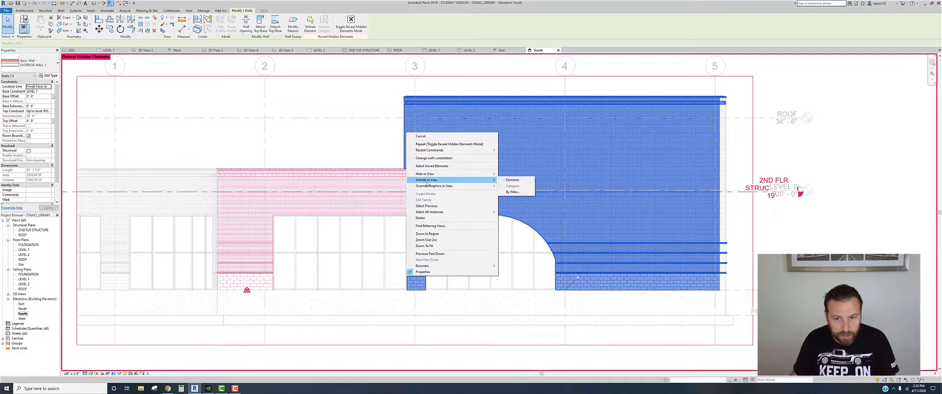
pyautogui.click(512, 180)
pyautogui.click(399, 185)
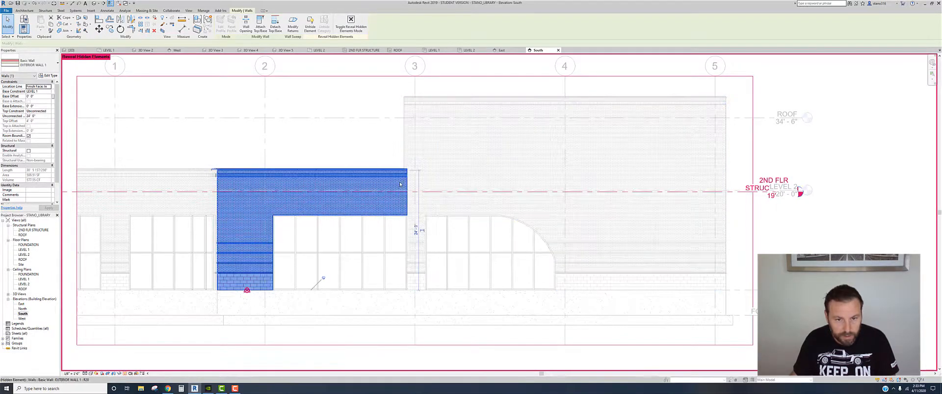
pyautogui.rightClick(400, 184)
pyautogui.moveTo(432, 230)
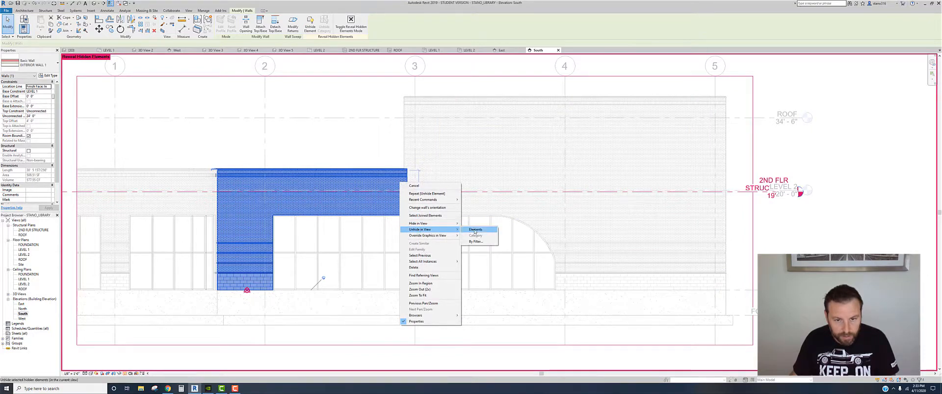
pyautogui.click(475, 230)
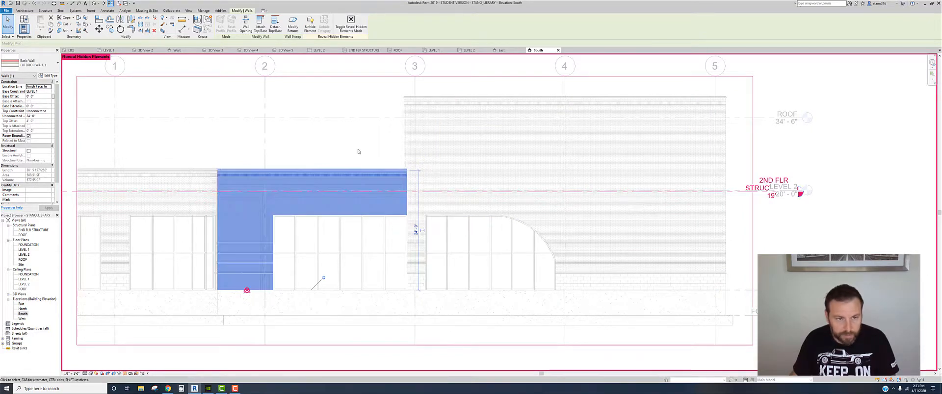
pyautogui.click(124, 374)
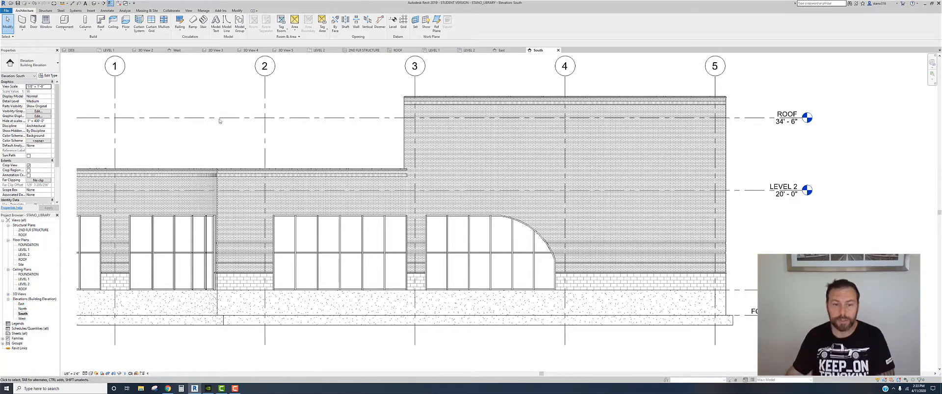
# Hide the tall brick wall between grids 3 and 5 and the adjoining lower brick wall in the South elevation
pyautogui.click(418, 140)
pyautogui.rightClick(417, 140)
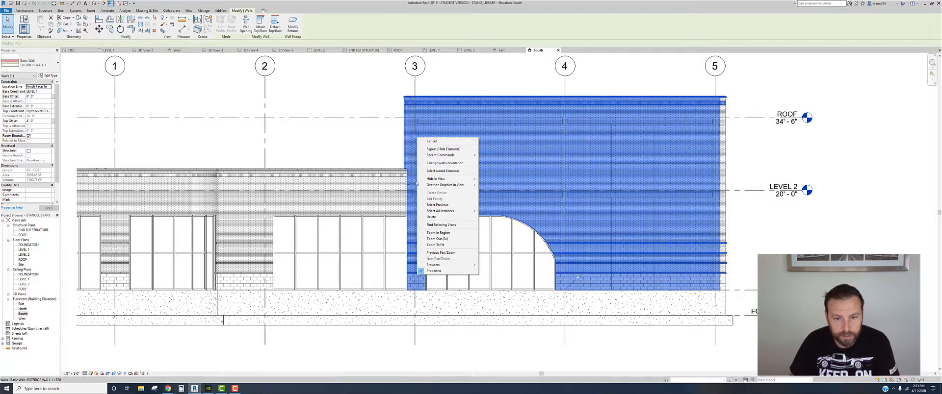
pyautogui.moveTo(437, 179)
pyautogui.click(483, 180)
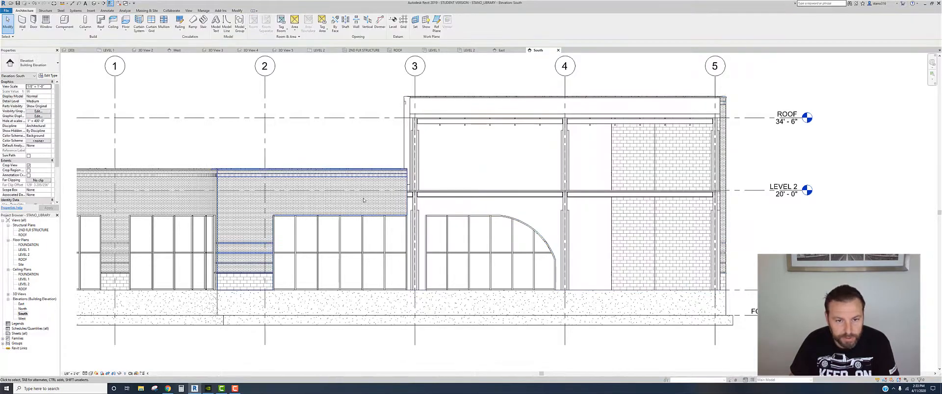
pyautogui.click(358, 200)
pyautogui.rightClick(359, 200)
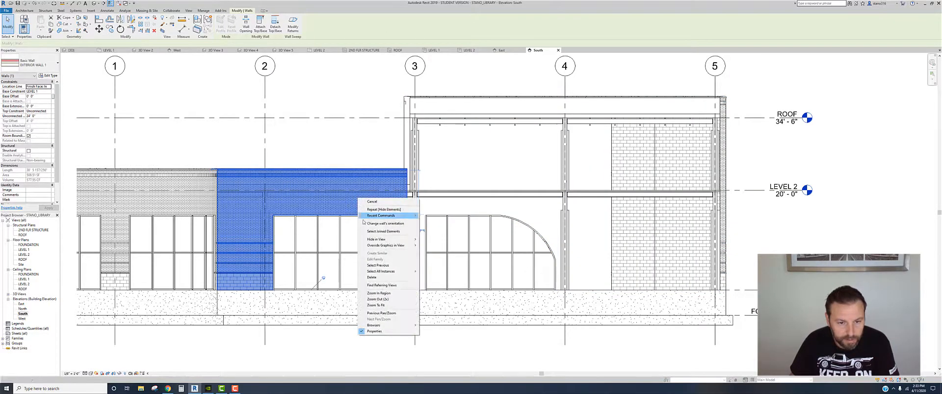
pyautogui.click(428, 240)
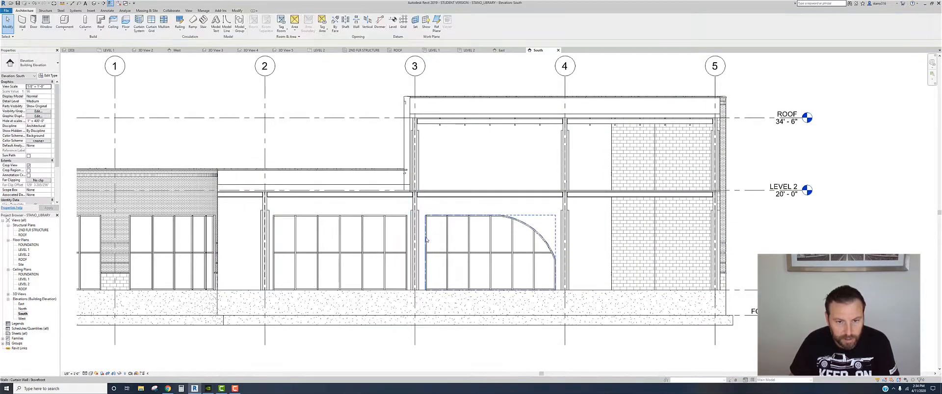
# Measure the vertical distance from the green roof's top surface down to the LEVEL 2 line near grid 3
pyautogui.scroll(-1, 409, 194)
pyautogui.scroll(5, 408, 191)
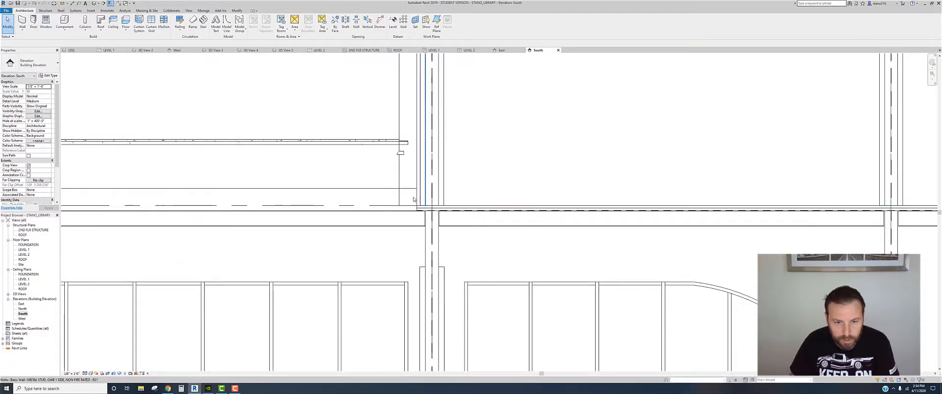
pyautogui.click(64, 4)
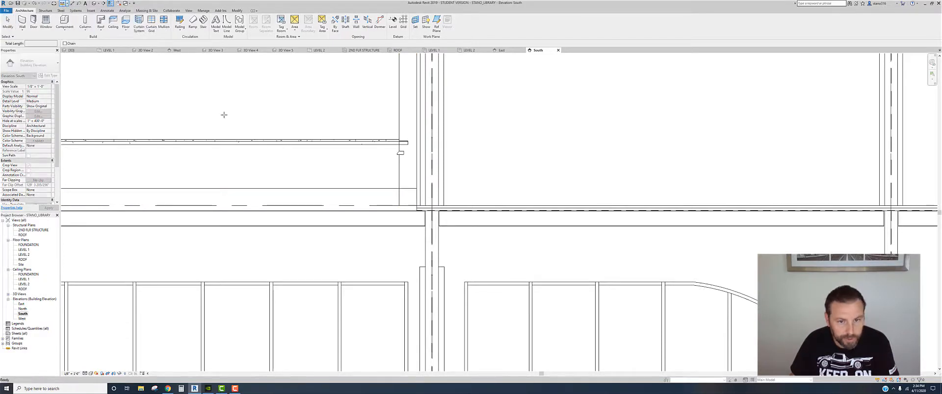
pyautogui.click(412, 189)
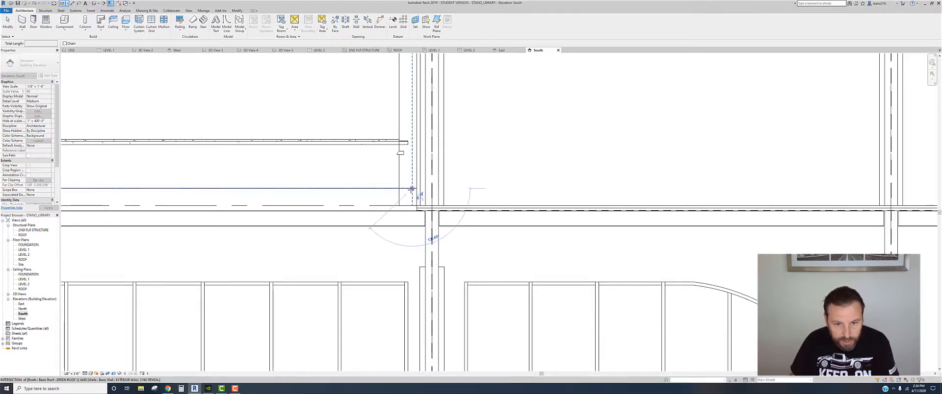
pyautogui.click(465, 206)
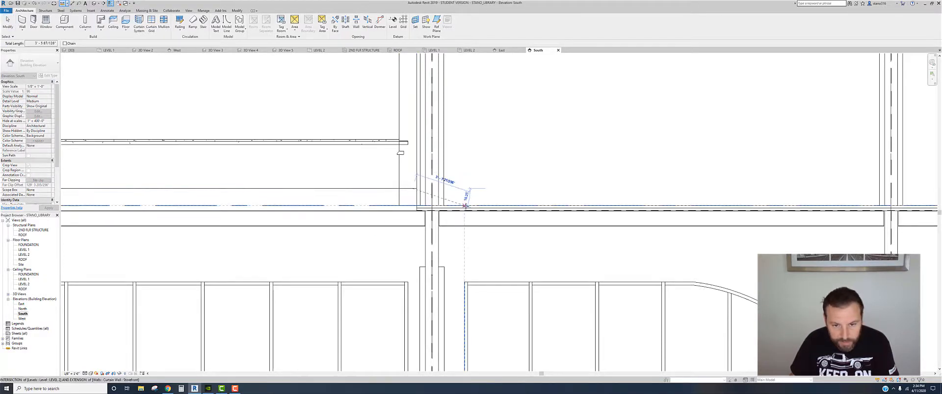
pyautogui.click(412, 205)
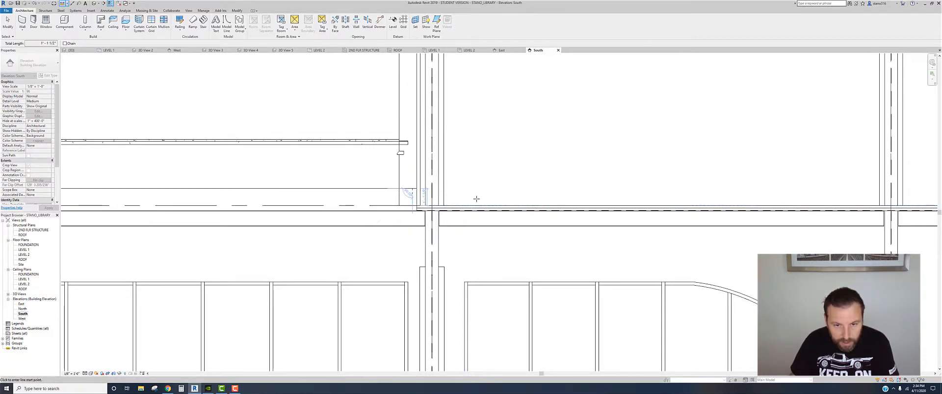
pyautogui.rightClick(481, 182)
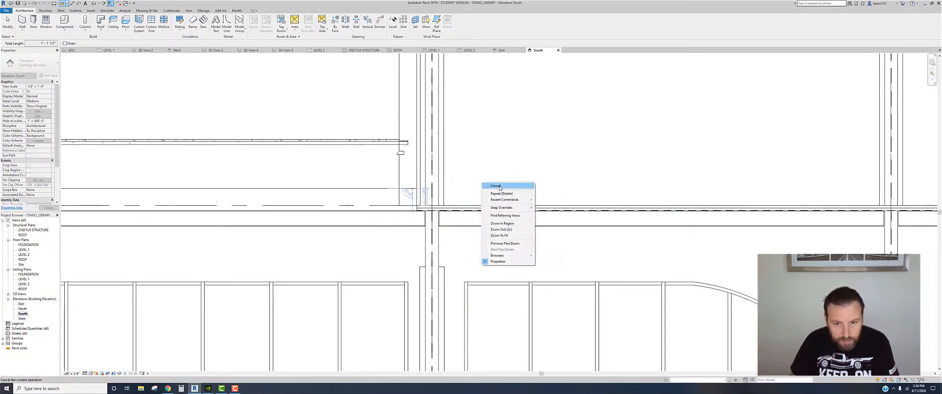
pyautogui.click(497, 187)
# Preview an aligned dimension between the green roof's top surface and LEVEL 2, leaving it unplaced
pyautogui.click(81, 4)
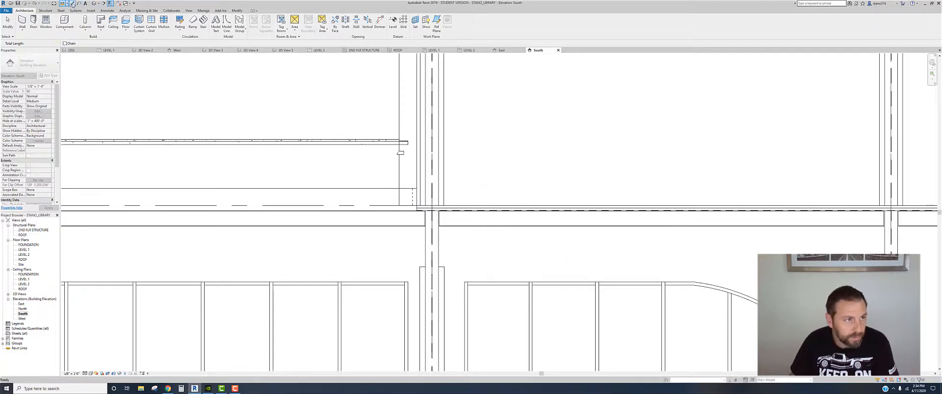
pyautogui.click(403, 189)
pyautogui.click(405, 205)
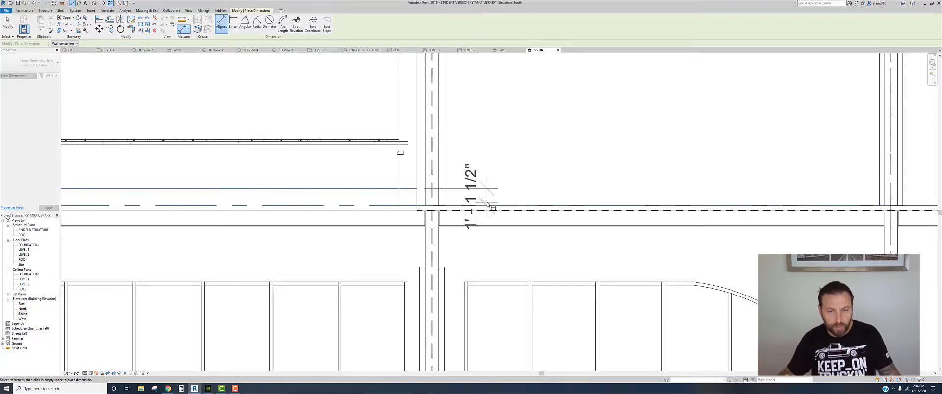
pyautogui.press('Escape')
pyautogui.press('Escape')
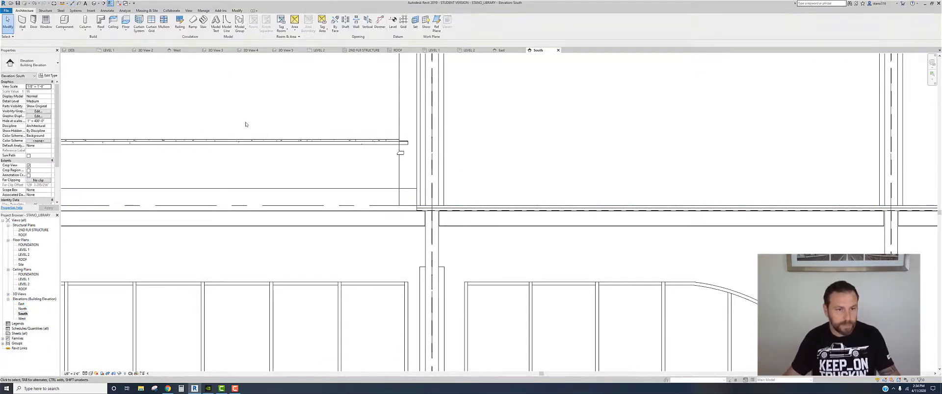
# Open the LEVEL 2 floor plan and view the wall along grid 3 between the 4,354 sqft and 4,588 sqft areas
pyautogui.scroll(-1, 245, 124)
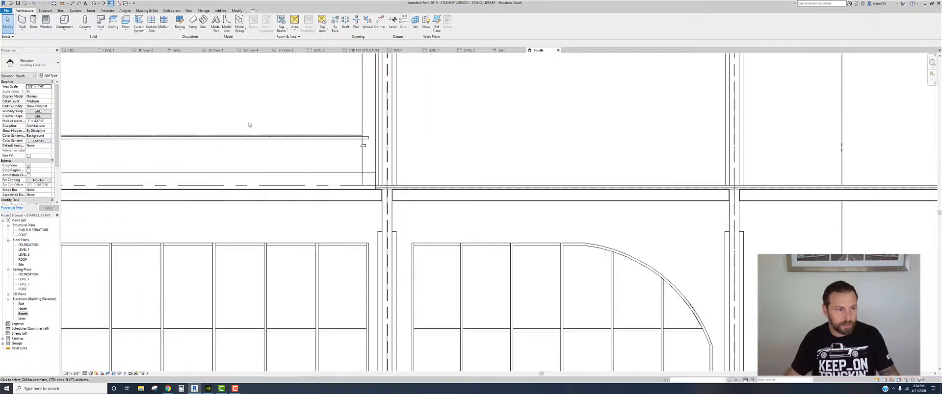
pyautogui.doubleClick(23, 255)
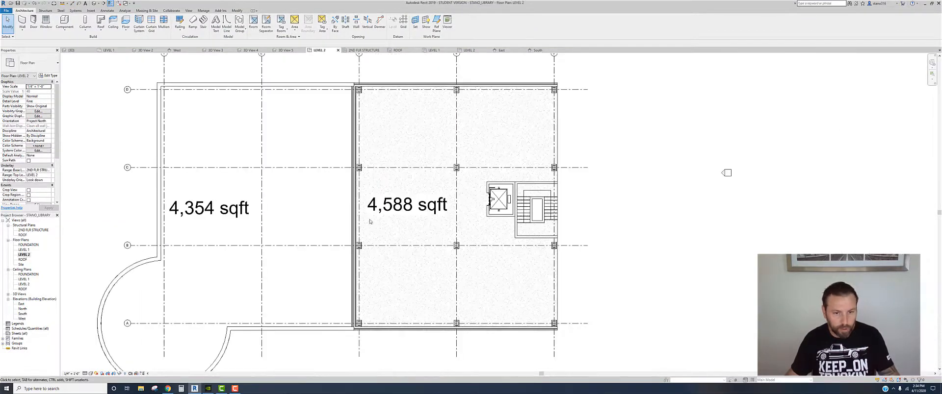
pyautogui.scroll(-2, 390, 219)
pyautogui.scroll(4, 390, 220)
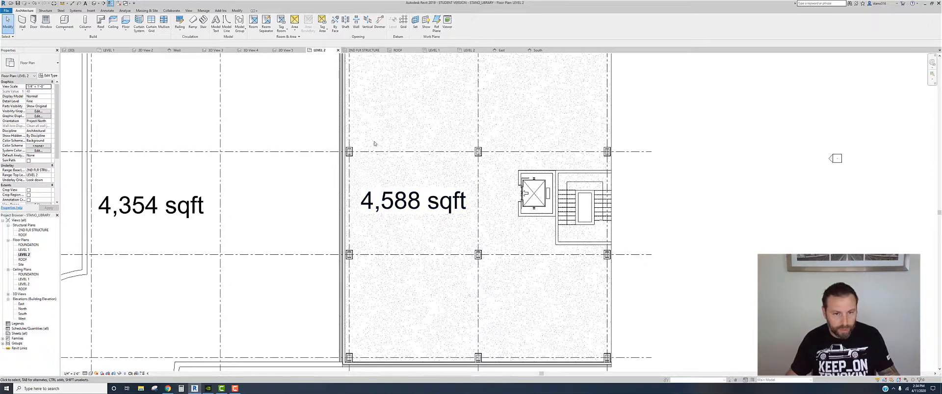
pyautogui.scroll(-1, 394, 140)
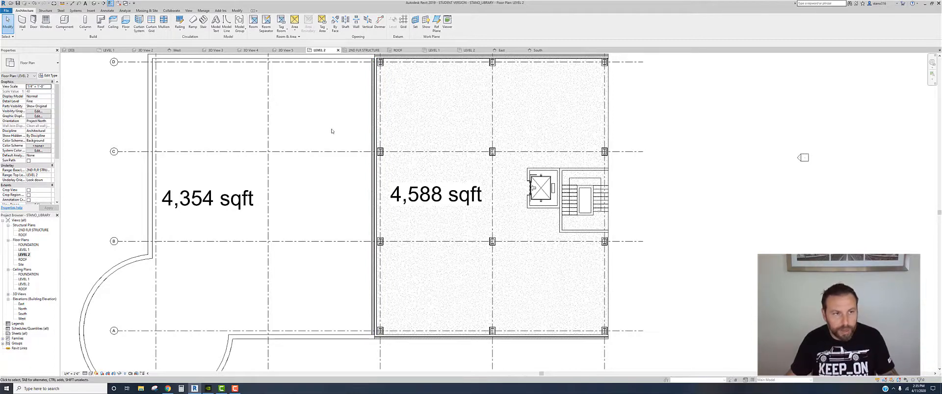
# Draw a Storefront curtain wall in the brick wall along grid 3, from between grids D and C to between grids B and A
pyautogui.click(22, 22)
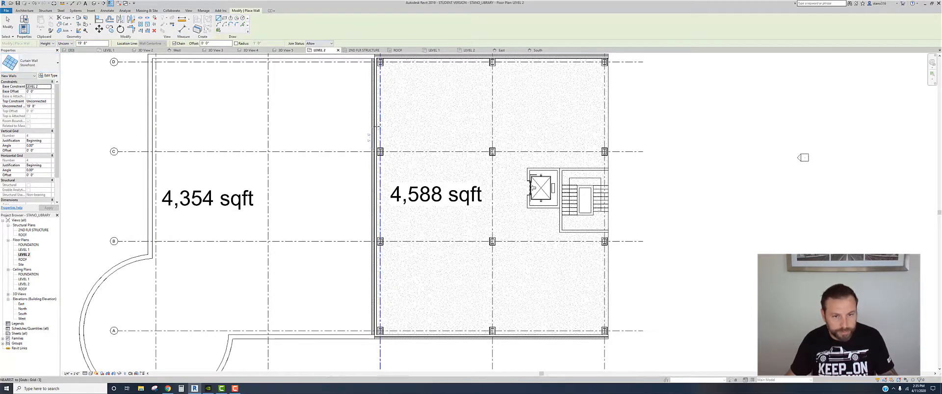
pyautogui.scroll(-1, 365, 145)
pyautogui.scroll(1, 365, 146)
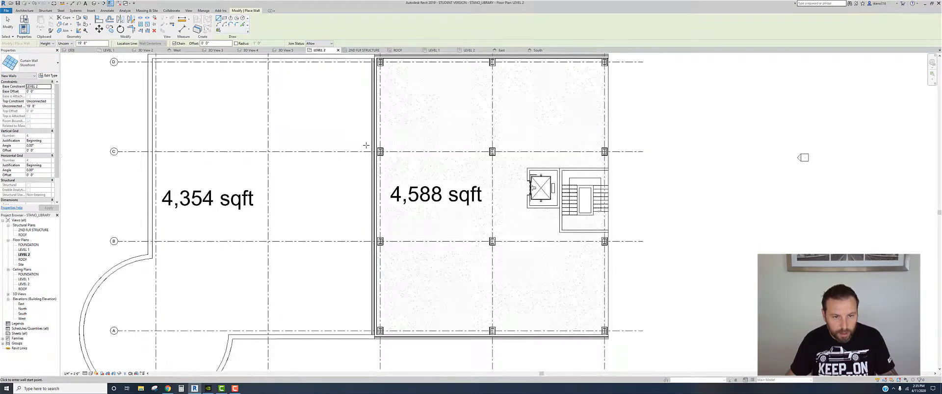
pyautogui.scroll(2, 375, 118)
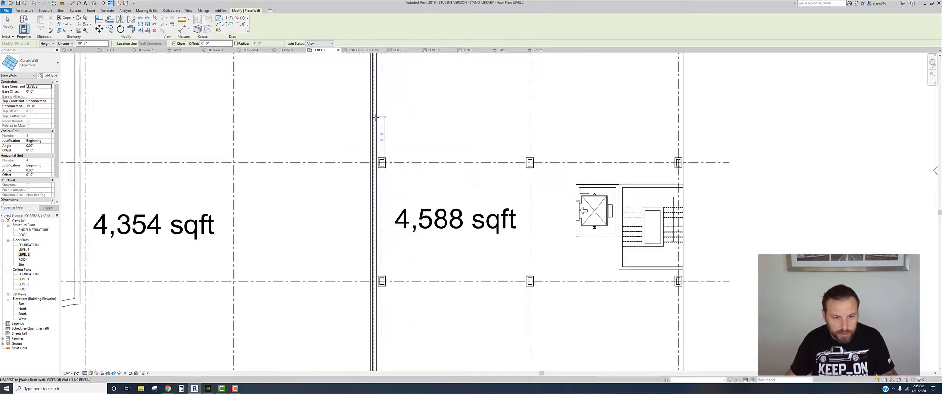
pyautogui.scroll(1, 375, 116)
pyautogui.click(374, 111)
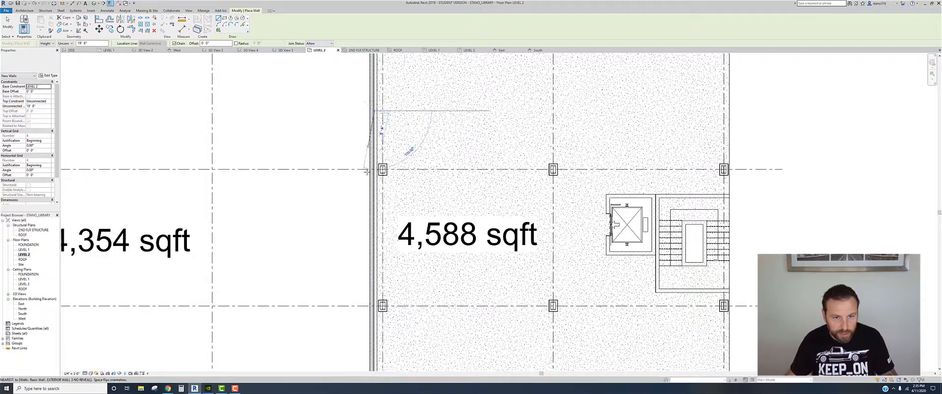
pyautogui.moveTo(380, 306); pyautogui.dragTo(392, 210, button='middle')
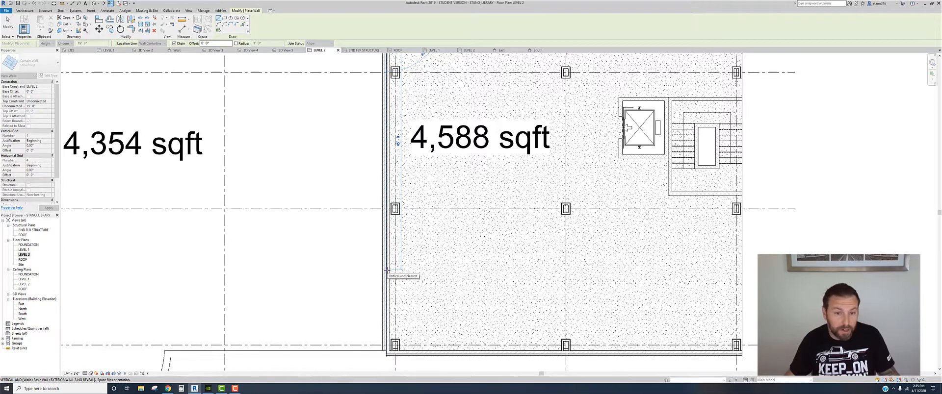
pyautogui.click(386, 270)
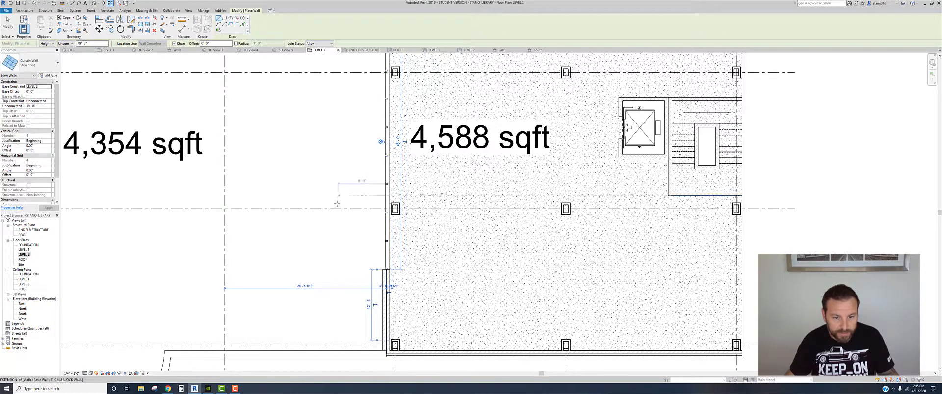
pyautogui.press('Escape')
pyautogui.press('Escape')
pyautogui.scroll(-2, 342, 196)
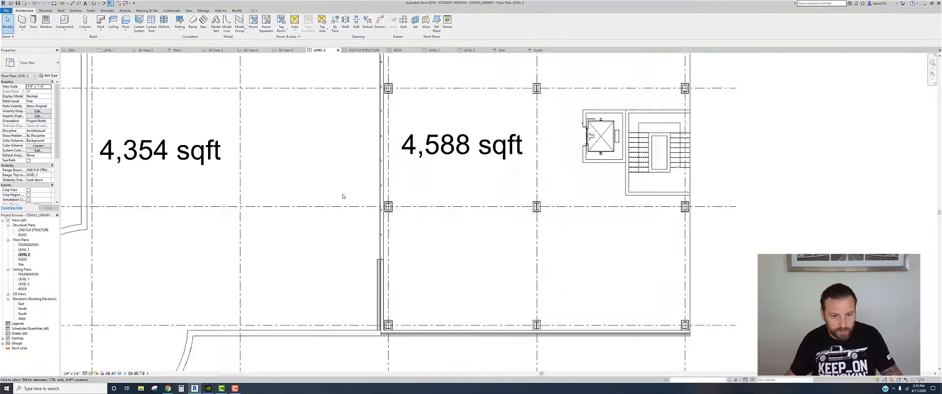
pyautogui.scroll(-4, 342, 196)
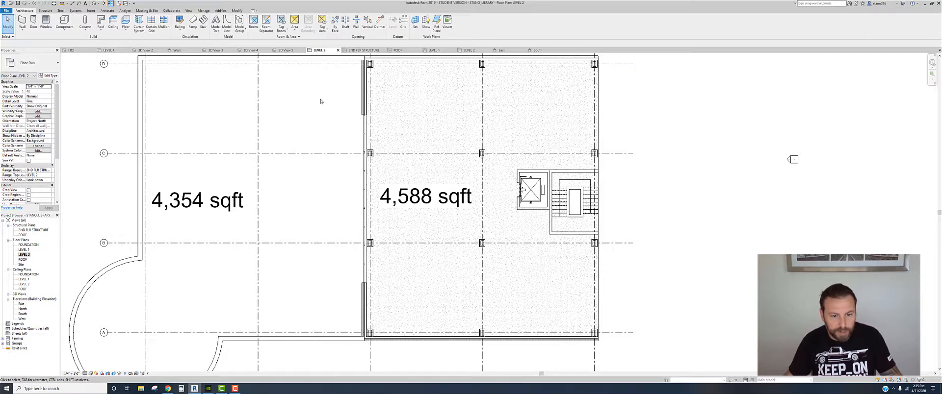
# Place an aligned dimension from the curtain wall's north end to the exterior wall near grid D
pyautogui.click(365, 169)
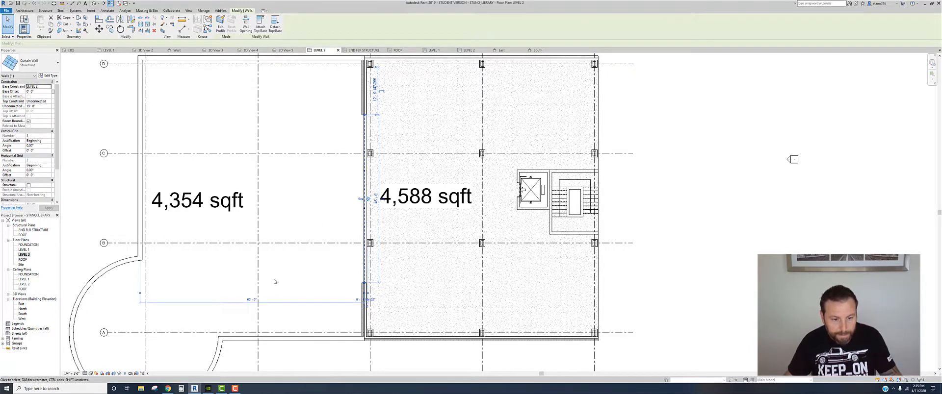
pyautogui.scroll(2, 366, 195)
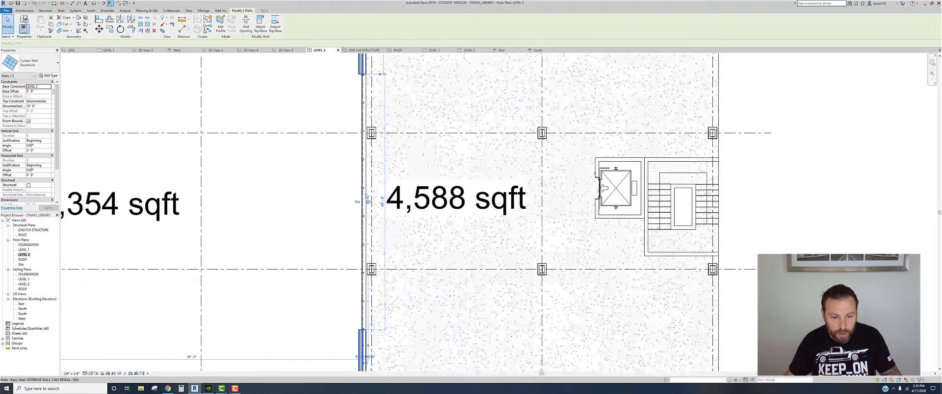
pyautogui.scroll(-1, 366, 195)
pyautogui.moveTo(332, 79); pyautogui.dragTo(318, 233, button='middle')
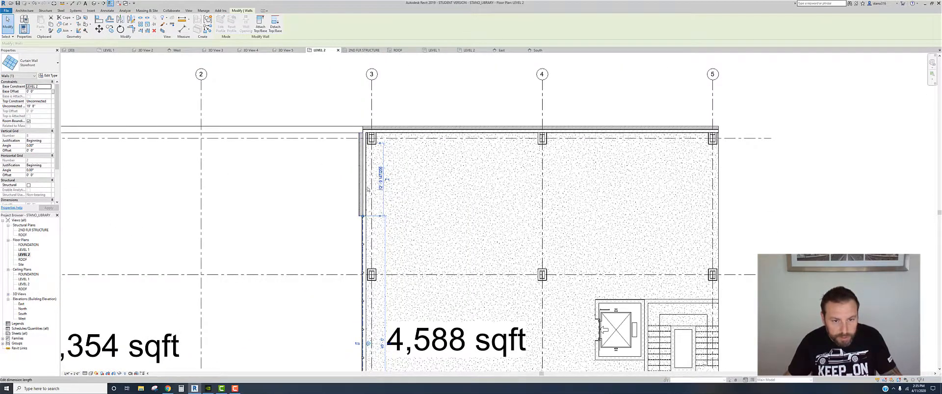
pyautogui.click(309, 184)
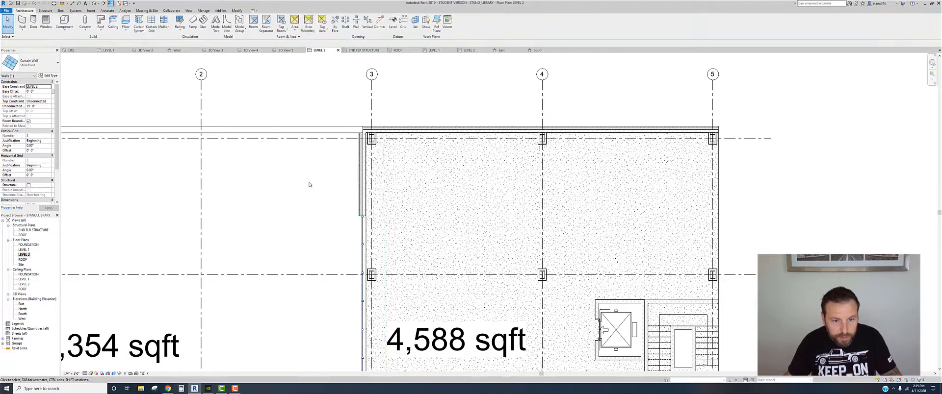
pyautogui.click(71, 4)
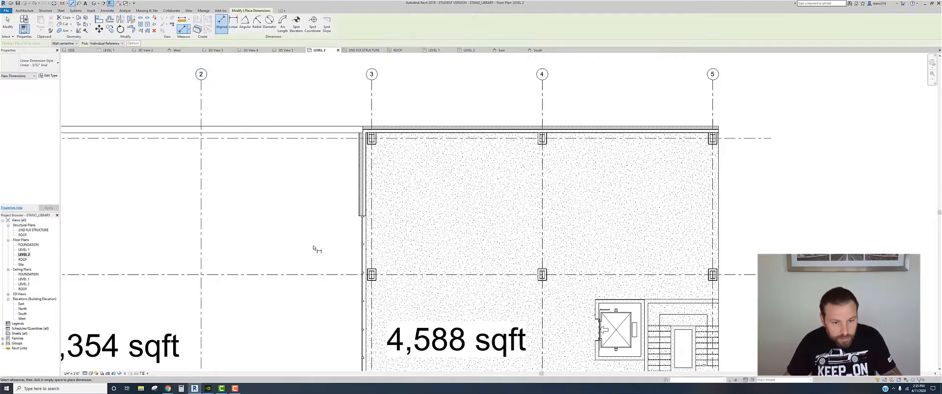
pyautogui.click(364, 218)
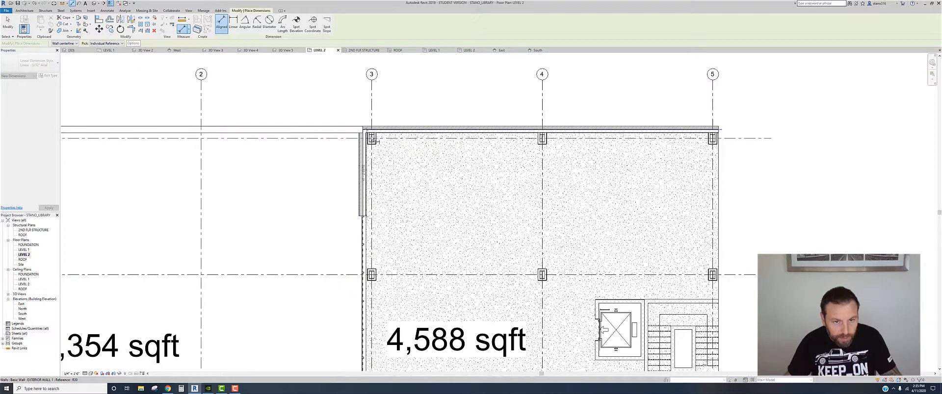
pyautogui.click(300, 167)
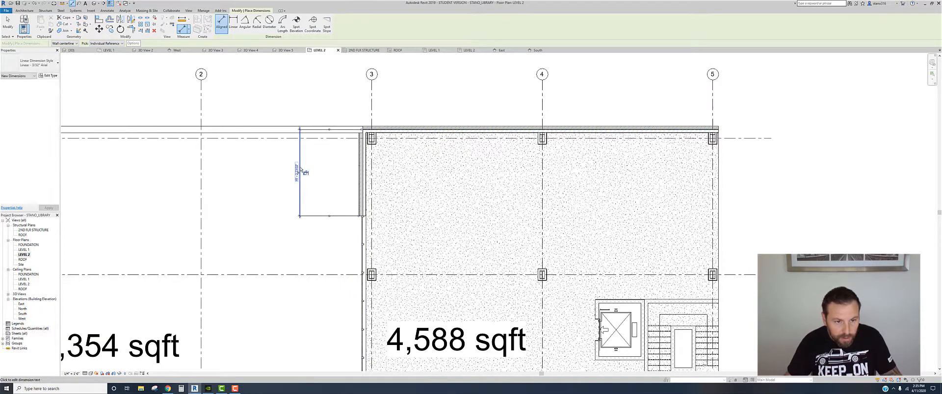
# Place an aligned dimension from the curtain wall's south end to the exterior wall near grid A
pyautogui.scroll(-2, 303, 165)
pyautogui.scroll(3, 300, 167)
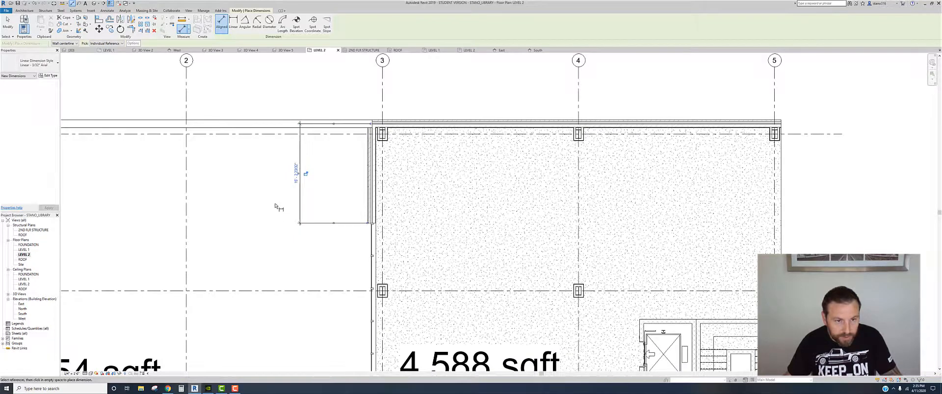
pyautogui.scroll(-1, 275, 205)
pyautogui.moveTo(291, 259); pyautogui.dragTo(325, 62, button='middle')
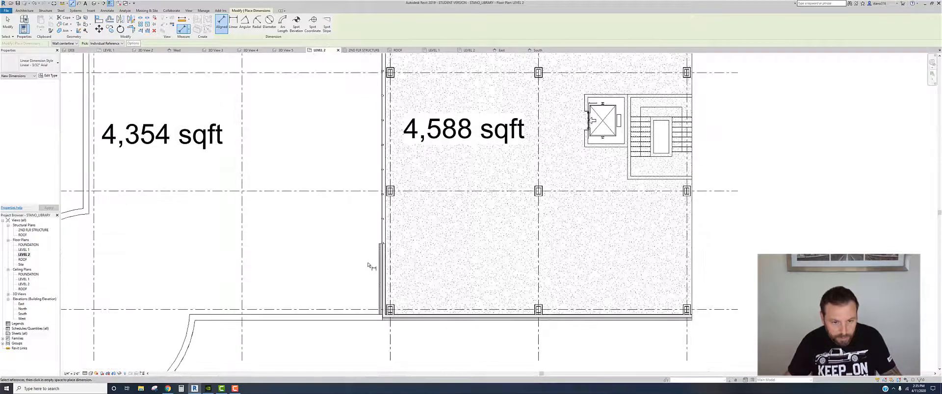
pyautogui.click(384, 245)
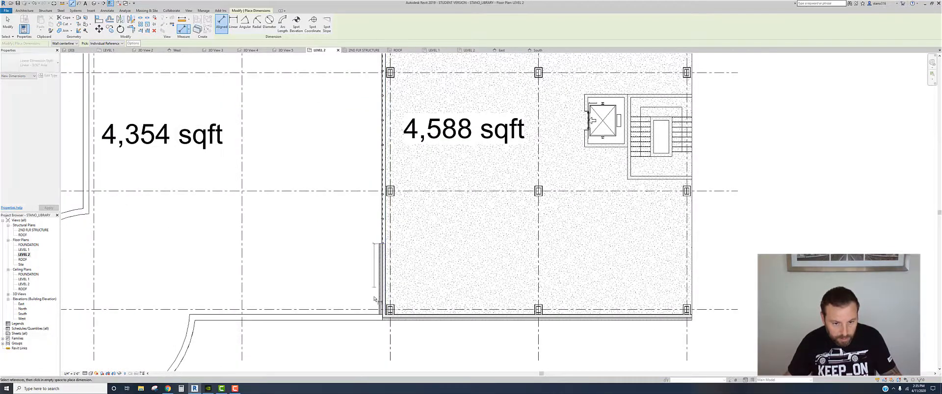
pyautogui.click(388, 321)
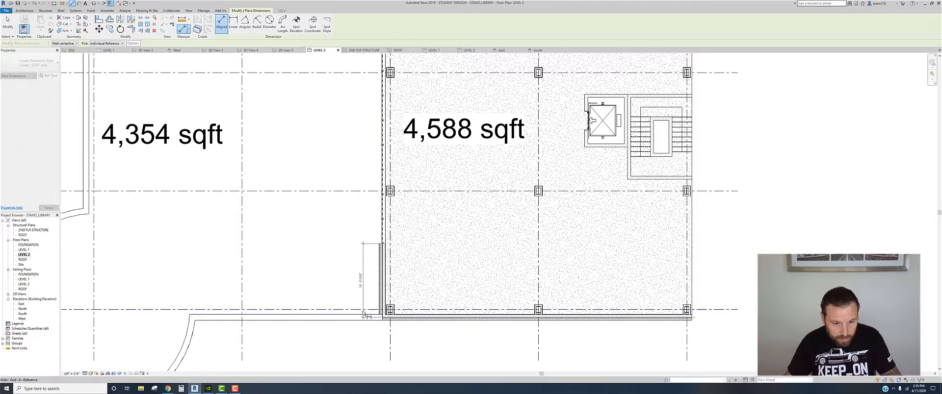
pyautogui.click(365, 307)
pyautogui.scroll(-3, 330, 231)
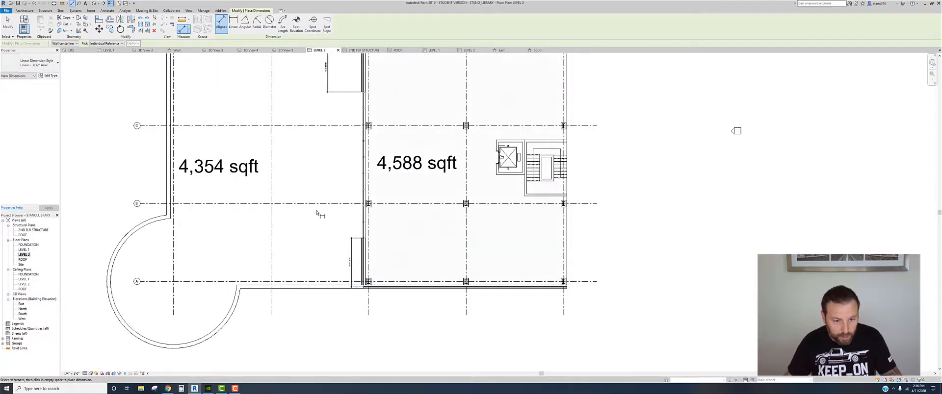
pyautogui.press('Escape')
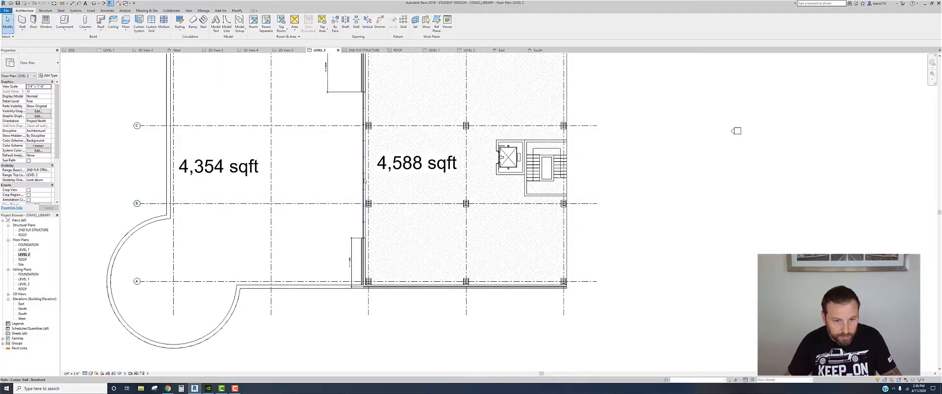
# Set the dimension between the curtain wall's south end and the exterior wall near grid A to 15 feet
pyautogui.click(364, 181)
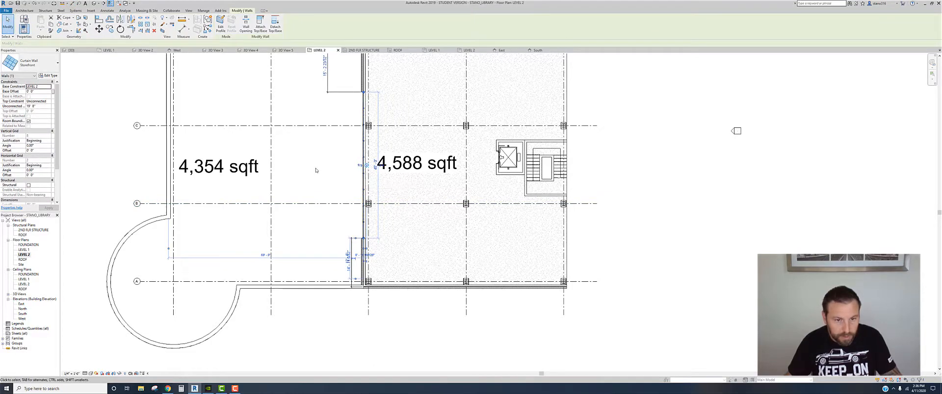
pyautogui.scroll(4, 316, 170)
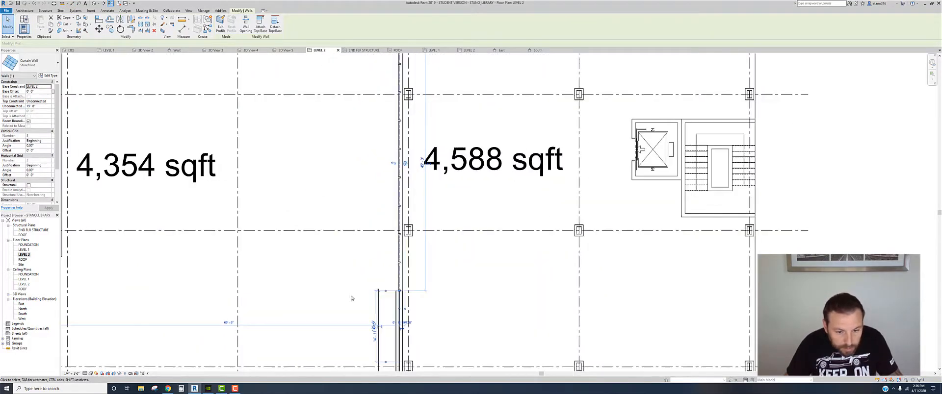
pyautogui.moveTo(338, 271); pyautogui.dragTo(337, 220, button='middle')
pyautogui.scroll(6, 356, 278)
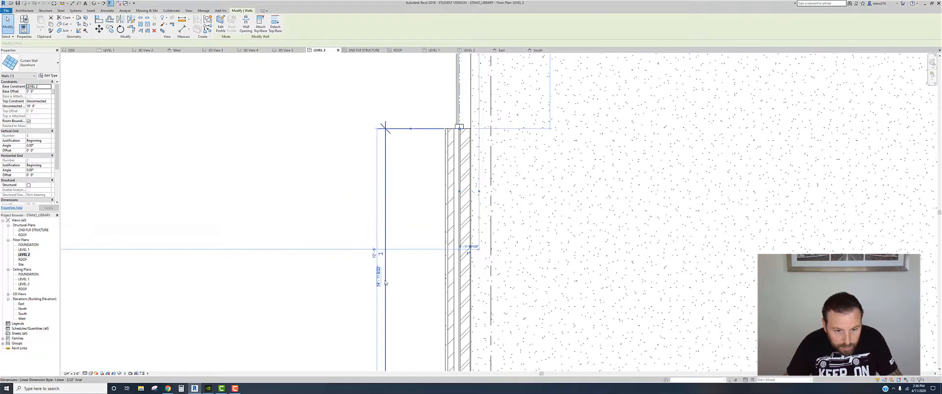
pyautogui.click(378, 276)
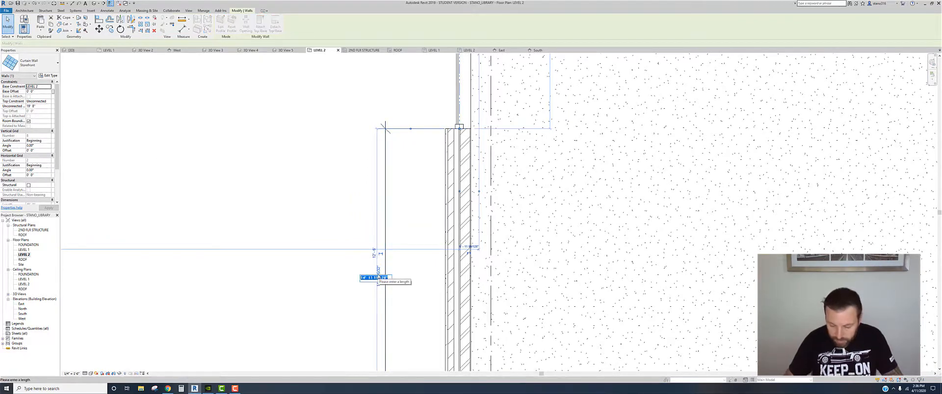
pyautogui.write('15')
pyautogui.press('Return')
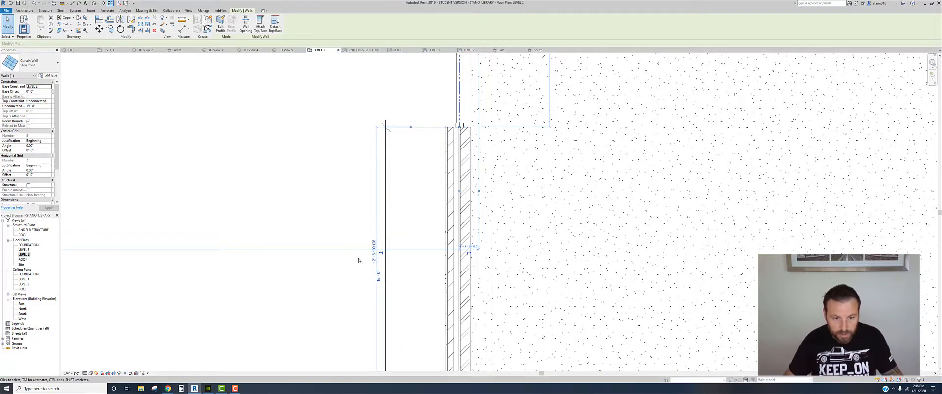
# Examine the dimension at the curtain wall's north end and the wall's overall position along grid 3
pyautogui.scroll(-5, 359, 261)
pyautogui.moveTo(358, 193); pyautogui.dragTo(322, 321, button='middle')
pyautogui.scroll(4, 283, 176)
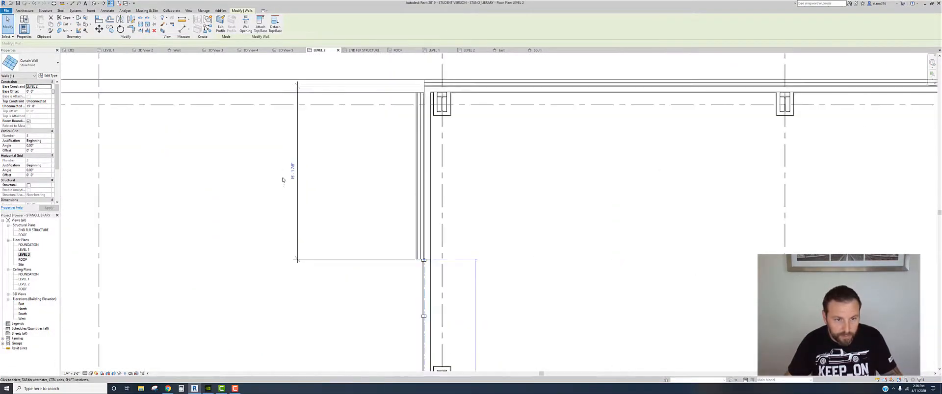
pyautogui.scroll(6, 293, 173)
pyautogui.scroll(-10, 293, 174)
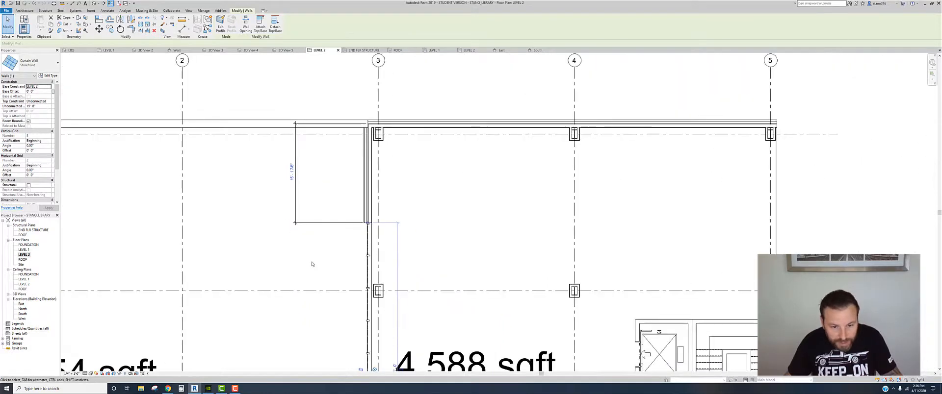
pyautogui.scroll(-4, 314, 260)
pyautogui.moveTo(315, 288); pyautogui.dragTo(321, 237, button='middle')
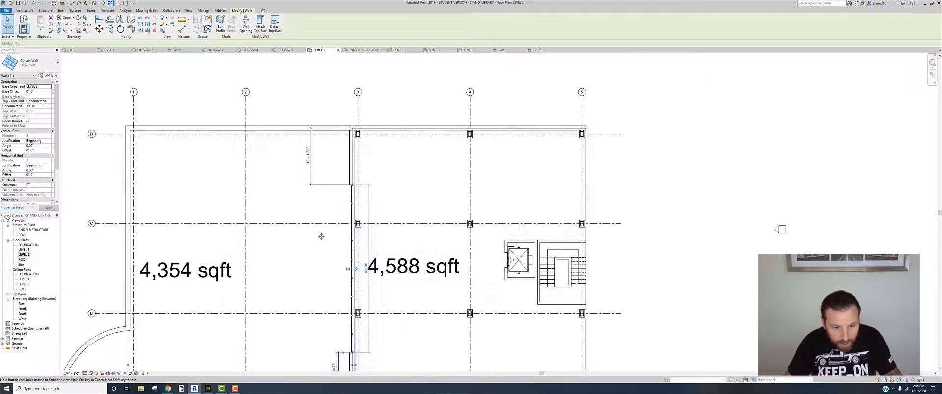
pyautogui.moveTo(304, 282); pyautogui.dragTo(321, 260, button='middle')
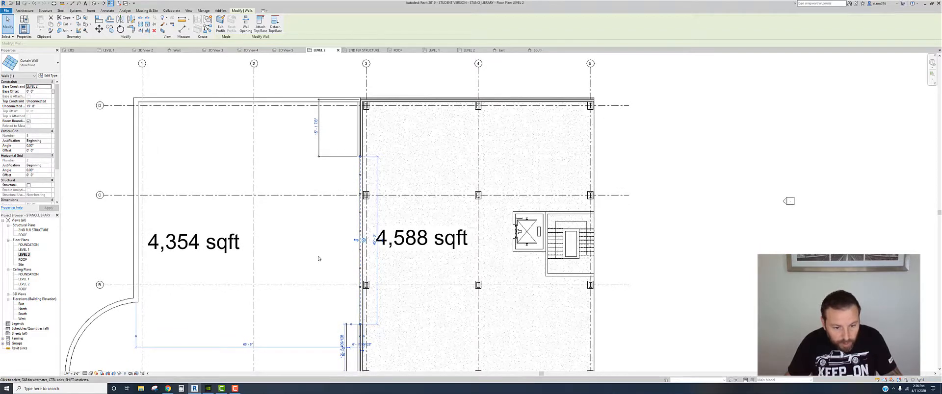
pyautogui.scroll(-1, 328, 279)
pyautogui.scroll(1, 327, 279)
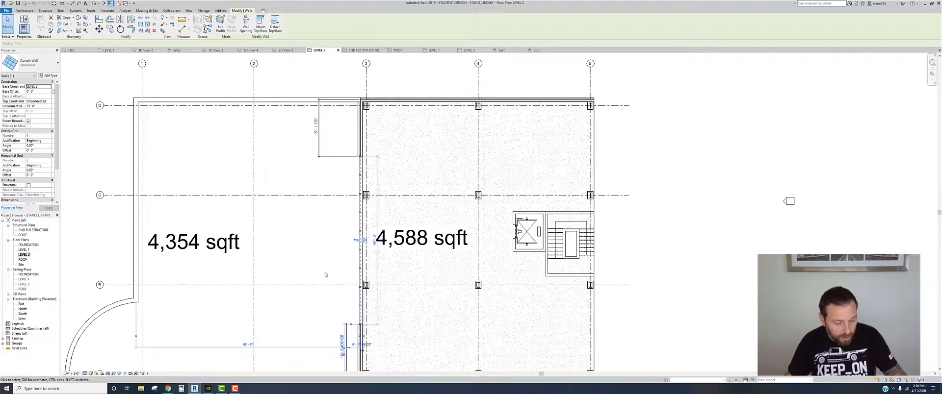
# Delete the aligned dimensions at the north and south ends of the Level 2 curtain wall
pyautogui.press('Escape')
pyautogui.click(318, 155)
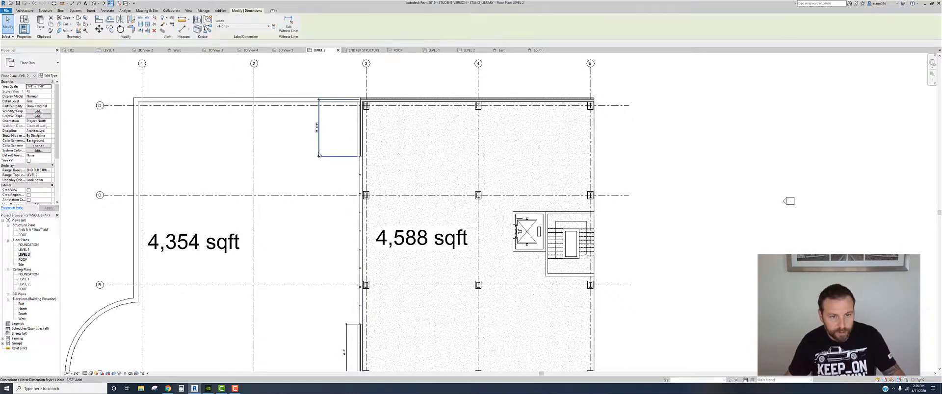
pyautogui.press('Delete')
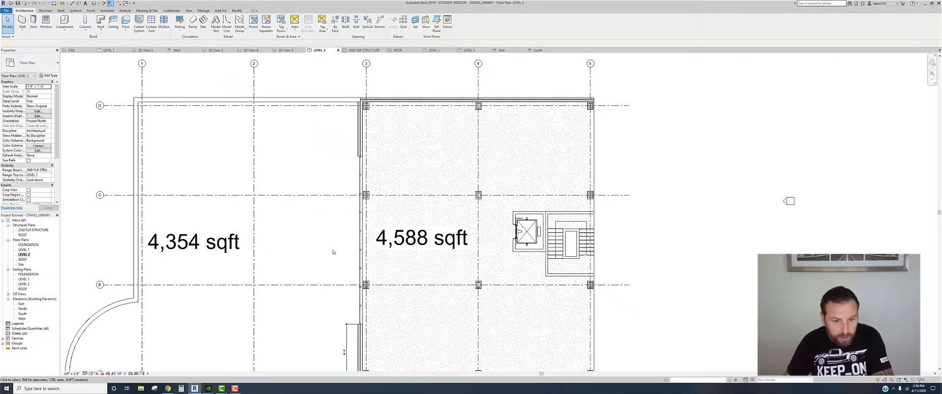
pyautogui.moveTo(332, 252); pyautogui.dragTo(338, 195, button='middle')
pyautogui.click(344, 283)
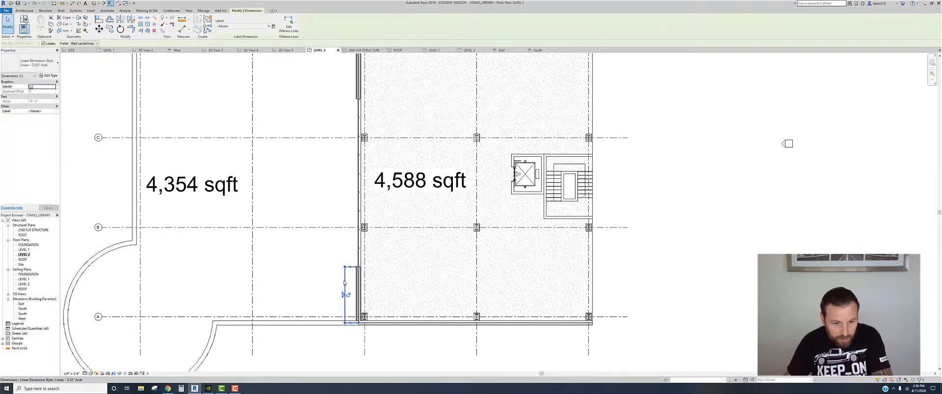
pyautogui.press('Delete')
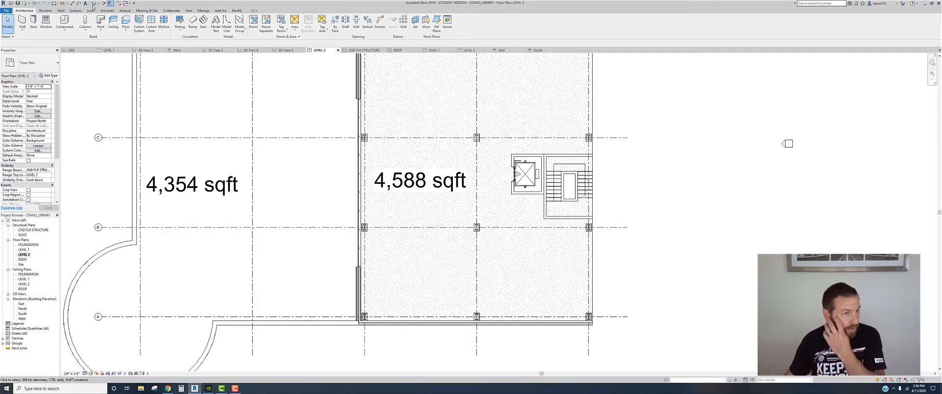
# In the 3D view, set the base offset of the second-floor Storefront curtain wall facing the green roof to 1' 1 1/2"
pyautogui.click(93, 4)
pyautogui.scroll(-1, 319, 122)
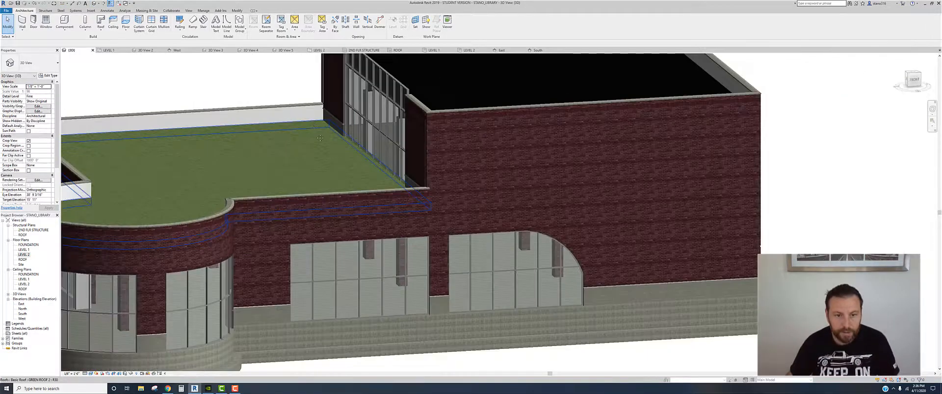
pyautogui.moveTo(320, 121); pyautogui.dragTo(384, 219, button='middle')
pyautogui.scroll(2, 429, 203)
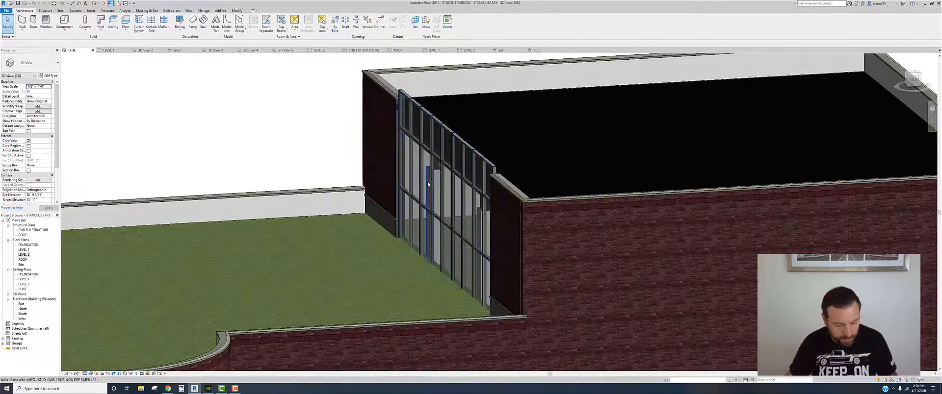
pyautogui.keyDown('shift'); pyautogui.moveTo(432, 189); pyautogui.dragTo(465, 142, button='middle'); pyautogui.keyUp('shift')
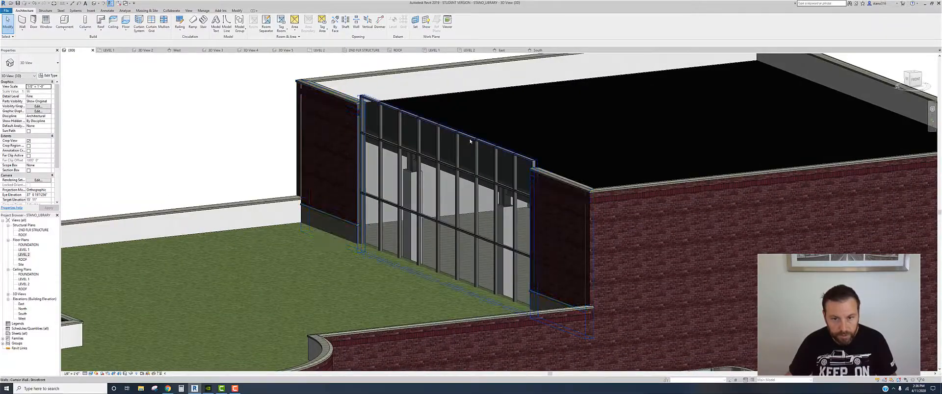
pyautogui.click(470, 141)
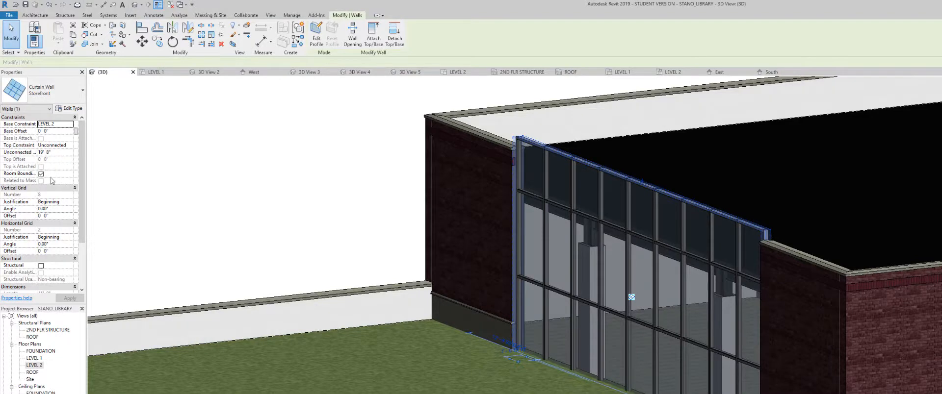
pyautogui.scroll(-3, 47, 174)
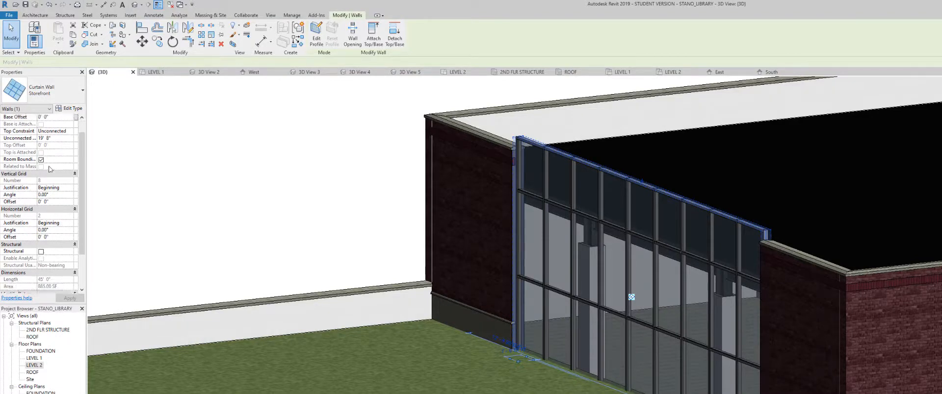
pyautogui.scroll(3, 47, 192)
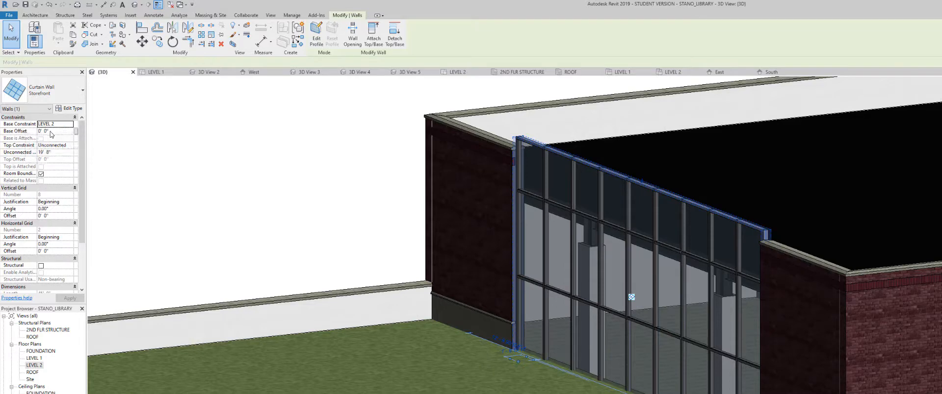
pyautogui.click(51, 132)
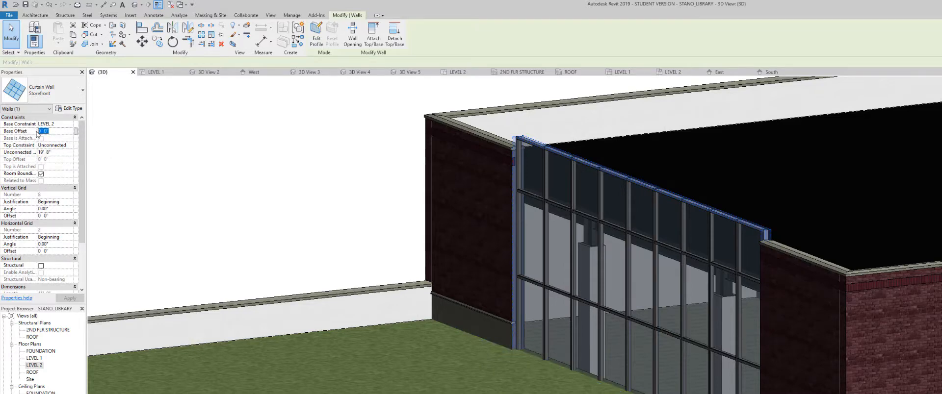
pyautogui.press('BackSpace')
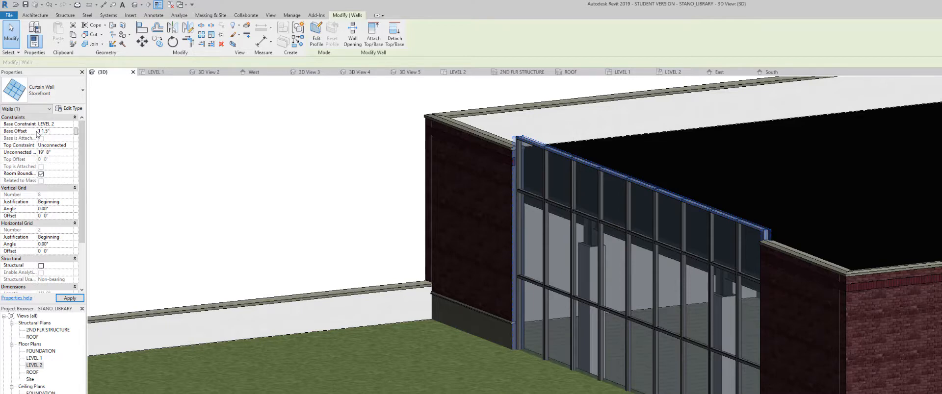
pyautogui.click(74, 301)
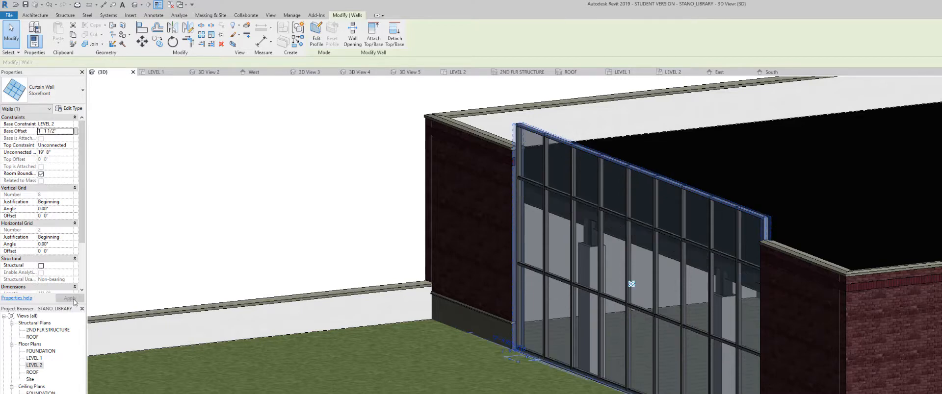
# Set the second-floor curtain wall's unconnected height to 12' 0" and check its fit in the brick wall
pyautogui.scroll(6, 631, 392)
pyautogui.scroll(-7, 631, 393)
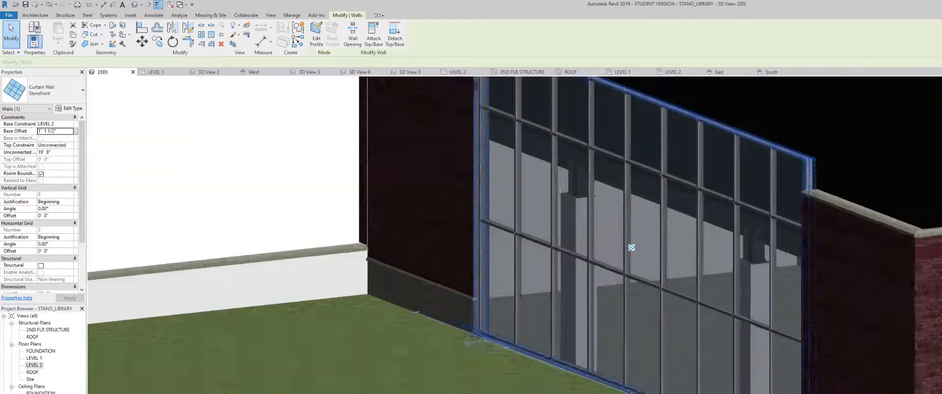
pyautogui.click(60, 153)
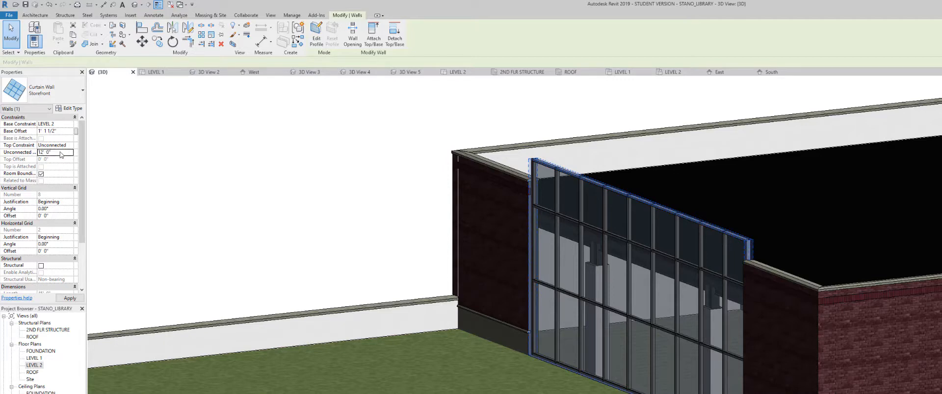
pyautogui.click(68, 298)
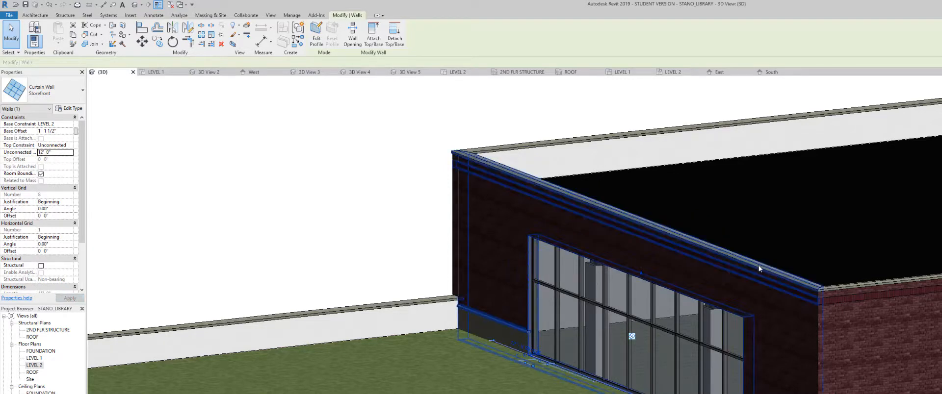
pyautogui.scroll(3, 757, 268)
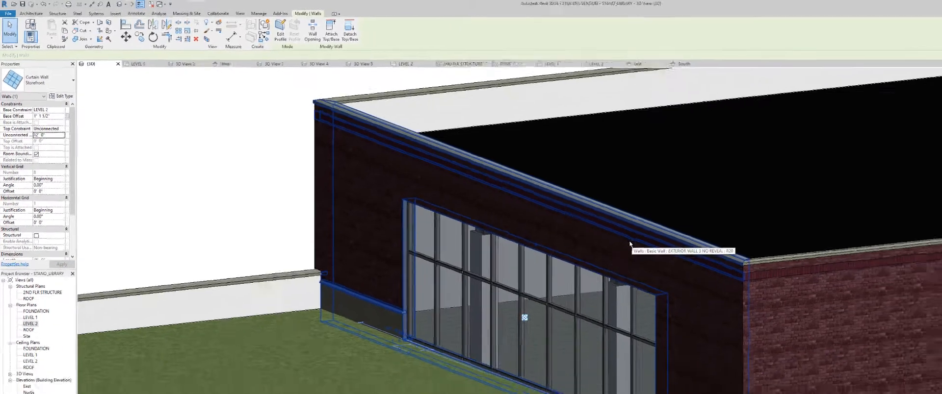
pyautogui.keyDown('shift'); pyautogui.moveTo(707, 275); pyautogui.dragTo(763, 222, button='middle'); pyautogui.keyUp('shift')
pyautogui.keyDown('shift'); pyautogui.moveTo(534, 155); pyautogui.dragTo(344, 201, button='middle'); pyautogui.keyUp('shift')
pyautogui.scroll(-3, 336, 204)
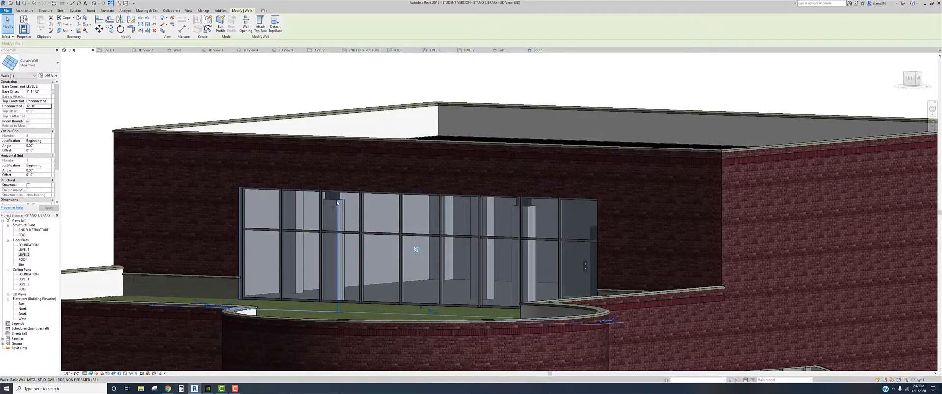
# Set the second-floor curtain wall's unconnected height to 11' 0"
pyautogui.scroll(6, 396, 184)
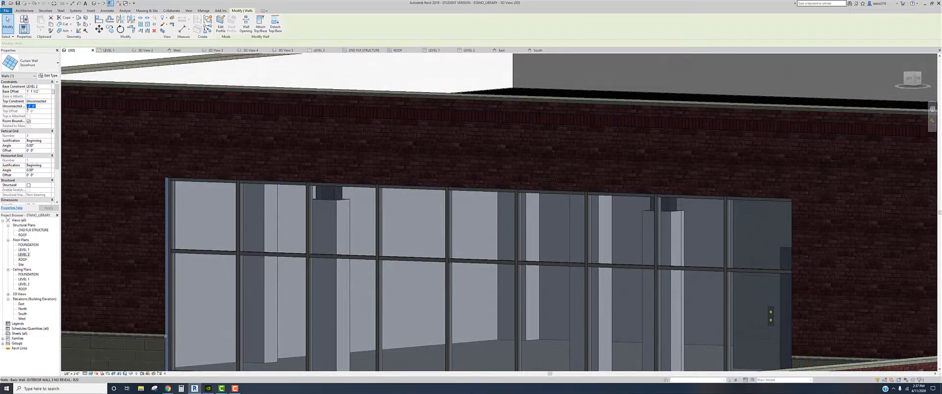
pyautogui.write('1')
pyautogui.click(43, 208)
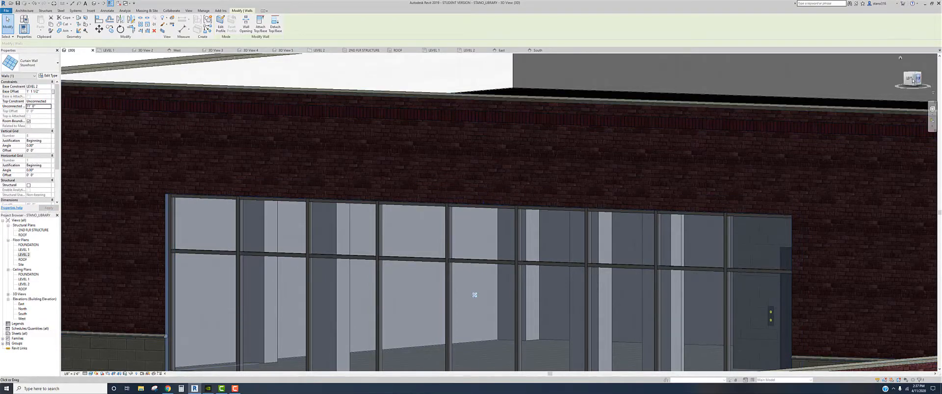
# View the curtain wall from the side facing the green roof and set its unconnected height to 10' 0"
pyautogui.click(912, 81)
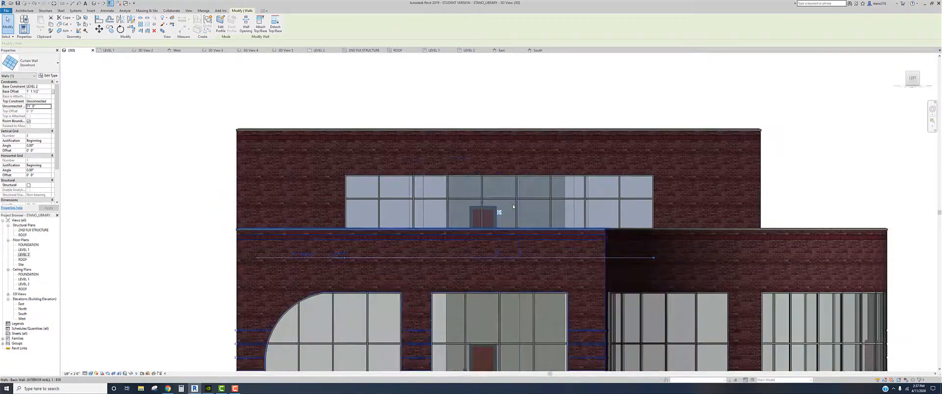
pyautogui.scroll(2, 299, 172)
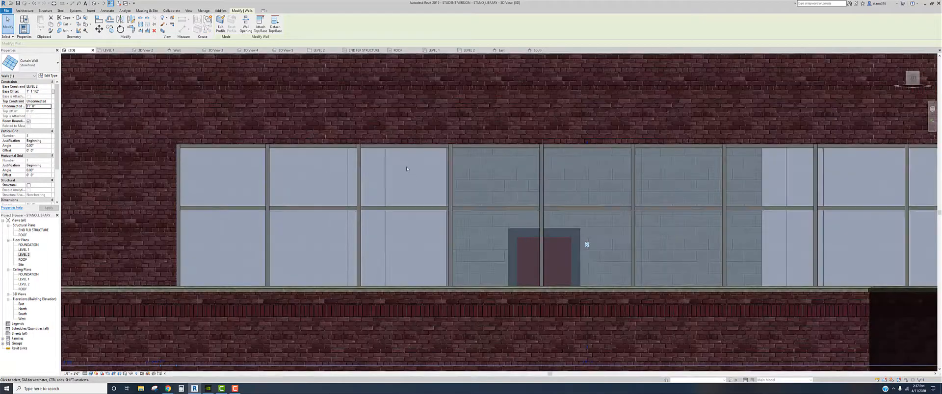
pyautogui.moveTo(425, 178)
pyautogui.keyDown('shift'); pyautogui.mouseDown(button='middle')
pyautogui.moveTo(440, 176)
pyautogui.moveTo(429, 154)
pyautogui.moveTo(440, 186)
pyautogui.mouseUp(button='middle'); pyautogui.keyUp('shift')
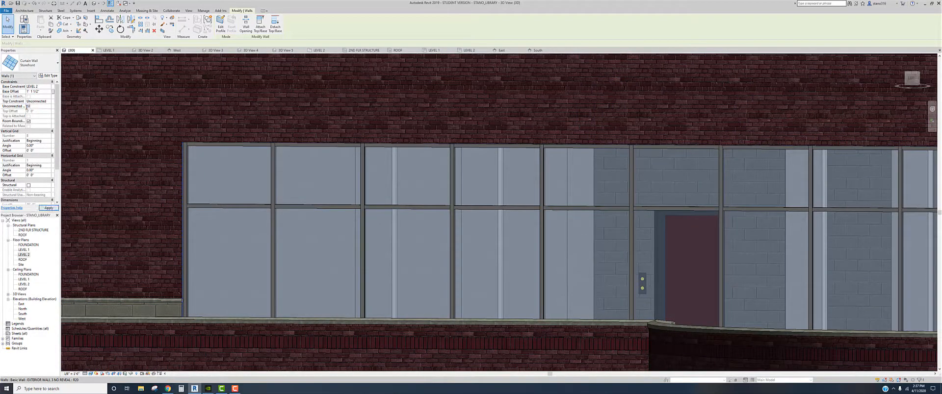
pyautogui.click(49, 209)
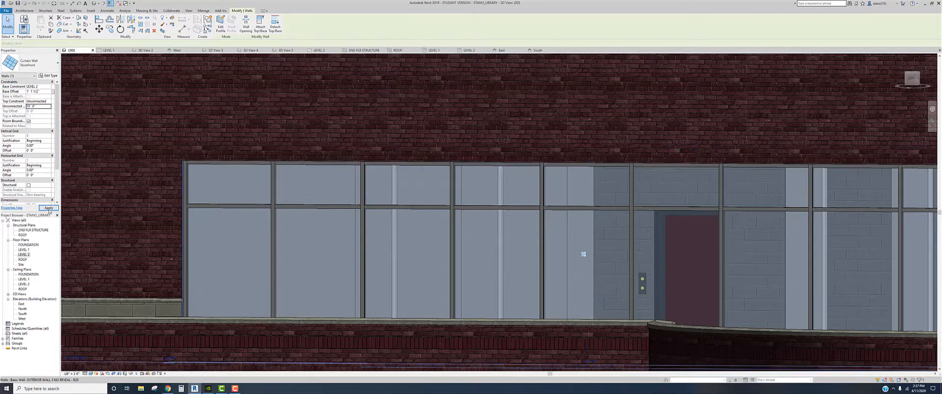
pyautogui.scroll(2, 397, 240)
pyautogui.scroll(-6, 407, 236)
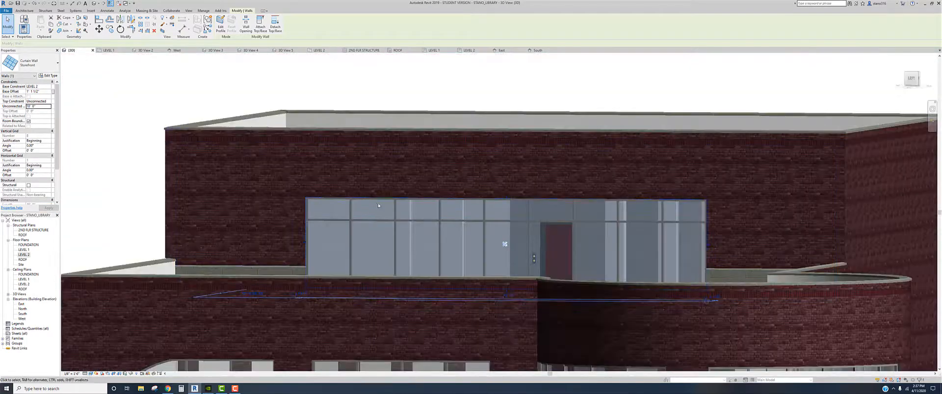
# Examine the whole building with the second-floor curtain wall in the home isometric 3D view
pyautogui.click(95, 4)
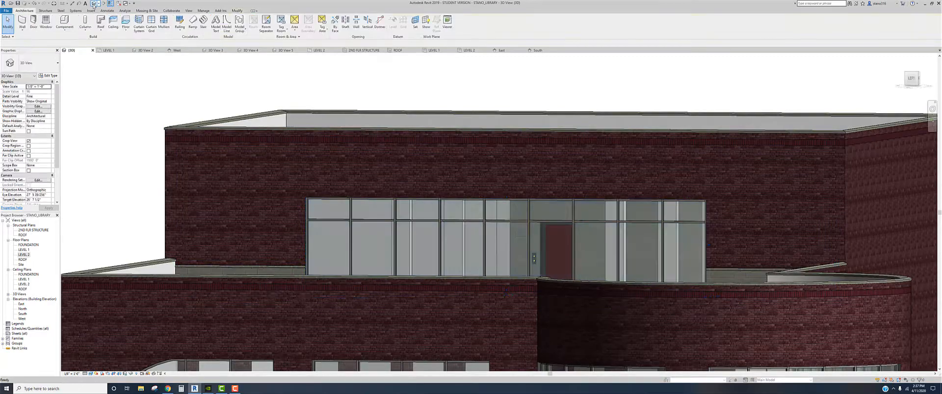
pyautogui.click(900, 59)
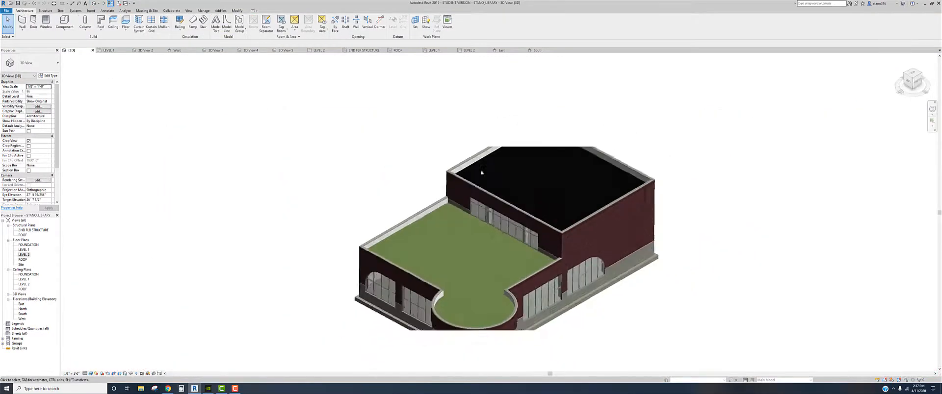
pyautogui.moveTo(648, 265); pyautogui.dragTo(520, 298, button='middle')
pyautogui.scroll(4, 514, 194)
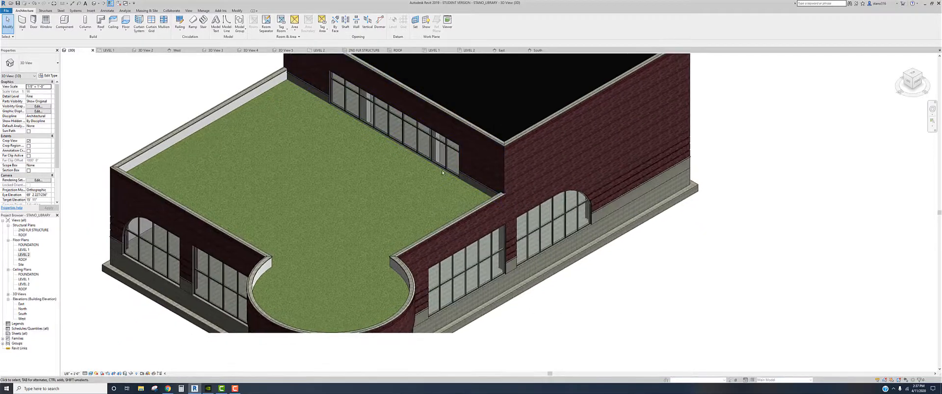
pyautogui.keyDown('shift'); pyautogui.moveTo(438, 134); pyautogui.dragTo(414, 178, button='middle'); pyautogui.keyUp('shift')
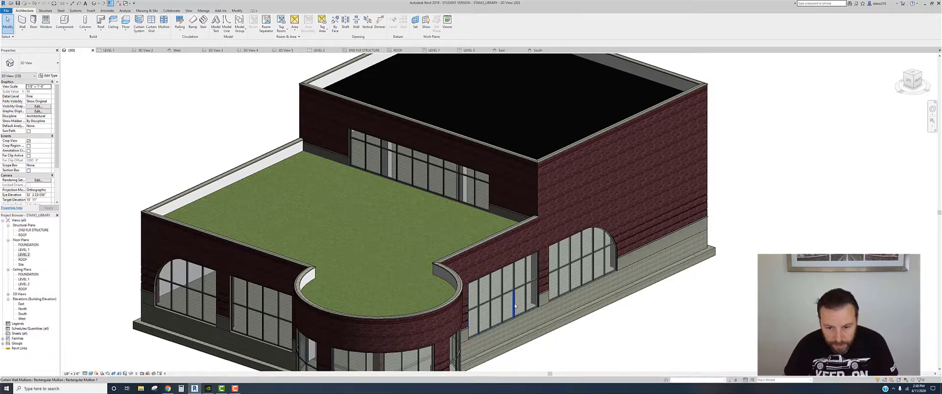
# Inspect the Storefront type properties of the Level 1 rectangular curtain wall beside the curved wall
pyautogui.scroll(-1, 515, 306)
pyautogui.scroll(5, 514, 306)
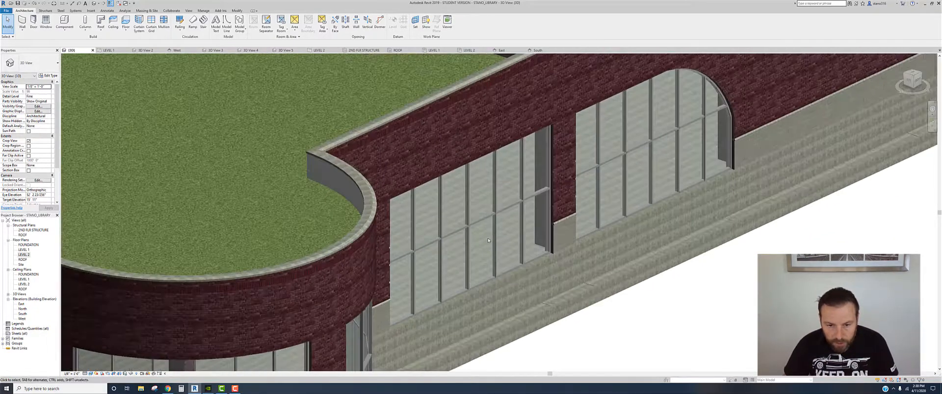
pyautogui.scroll(1, 488, 240)
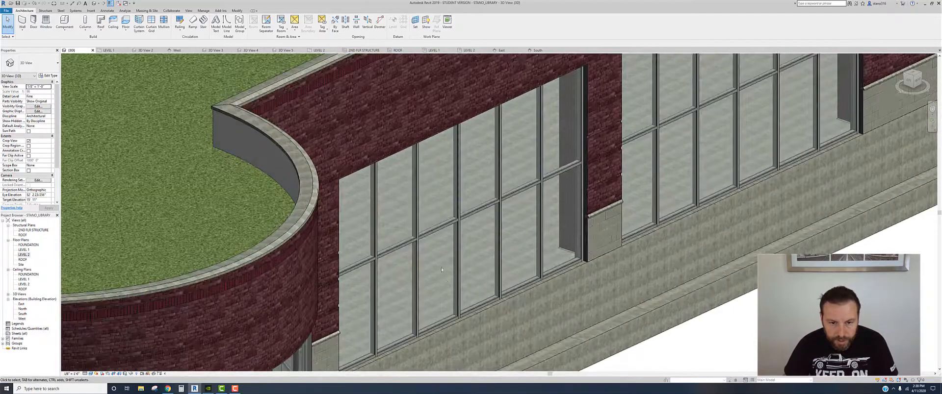
pyautogui.click(581, 163)
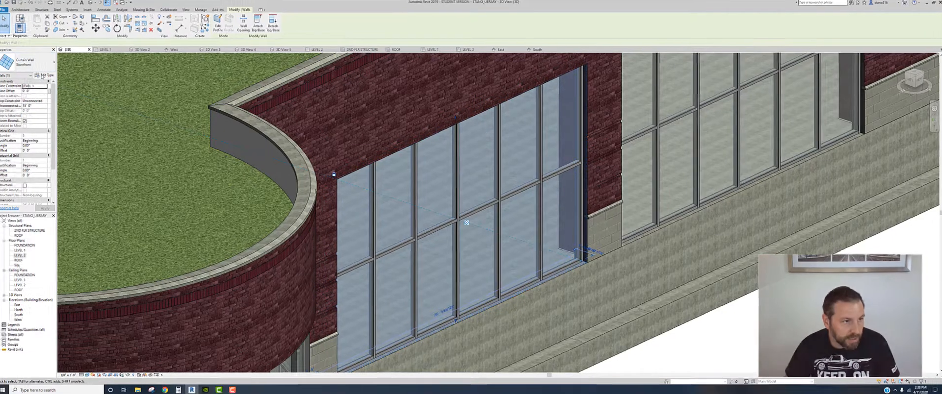
pyautogui.click(49, 76)
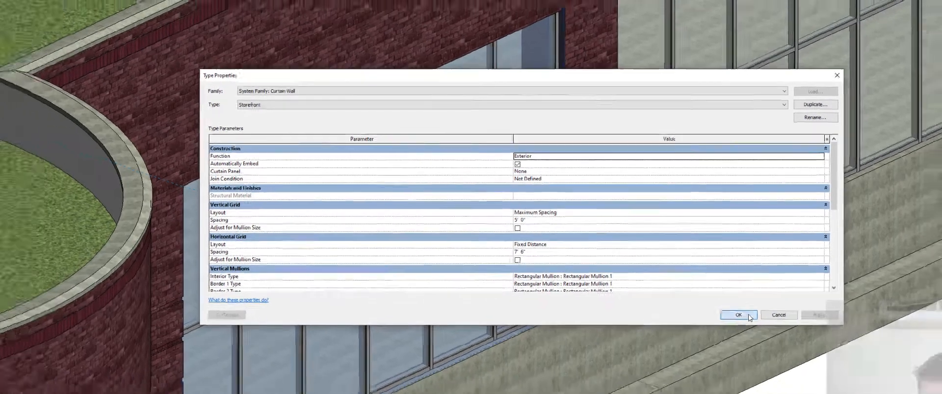
pyautogui.click(752, 334)
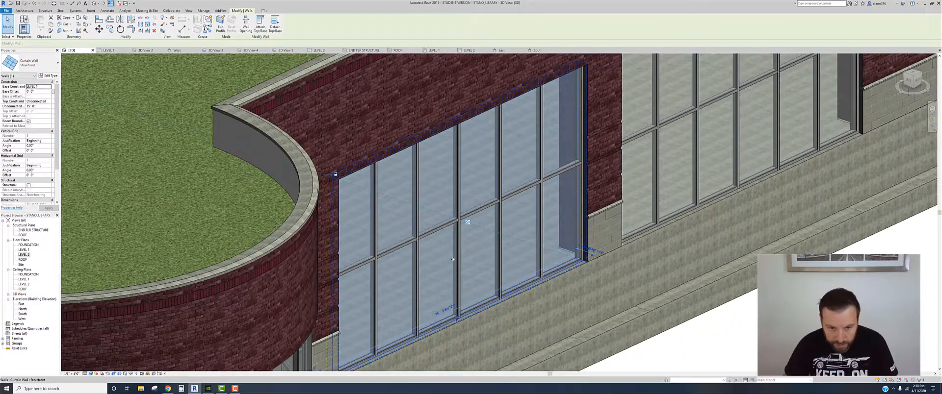
pyautogui.scroll(-2, 453, 260)
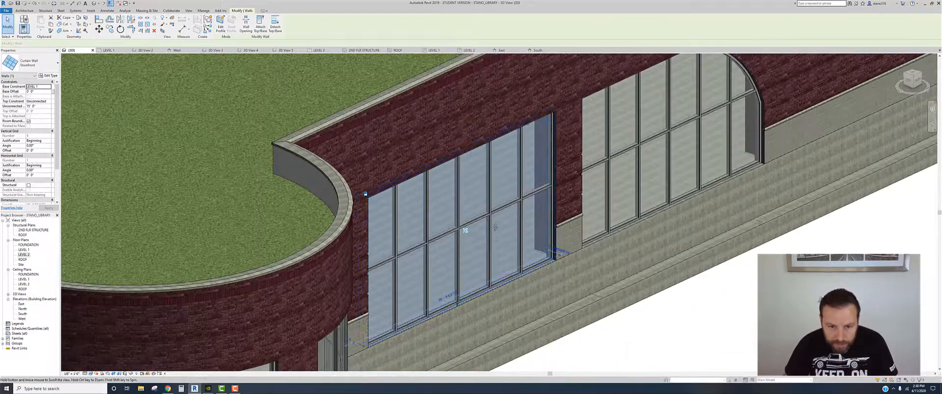
# In the South elevation, measure the spacing between two adjacent vertical grid lines of the Level 1 rectangular curtain wall
pyautogui.moveTo(495, 227); pyautogui.dragTo(470, 204, button='middle')
pyautogui.scroll(2, 470, 204)
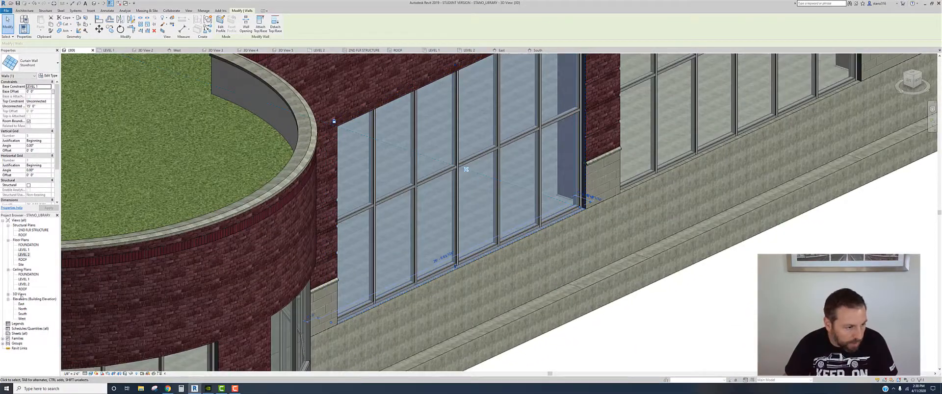
pyautogui.doubleClick(22, 314)
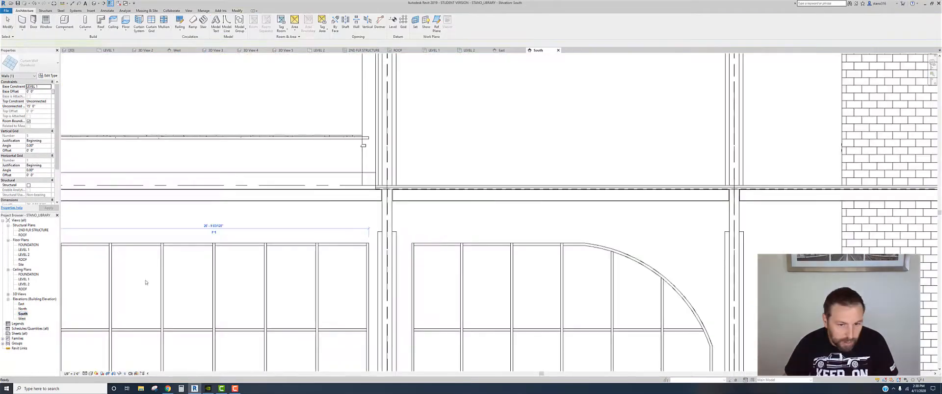
pyautogui.moveTo(288, 281); pyautogui.dragTo(510, 147, button='middle')
pyautogui.scroll(2, 405, 155)
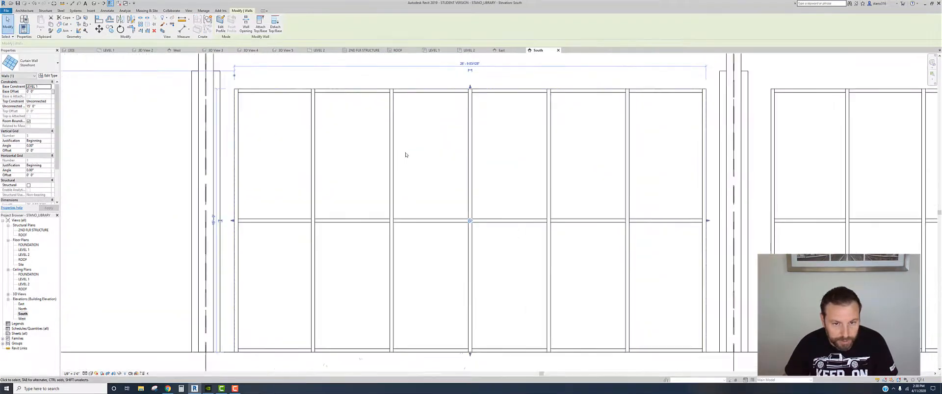
pyautogui.click(73, 4)
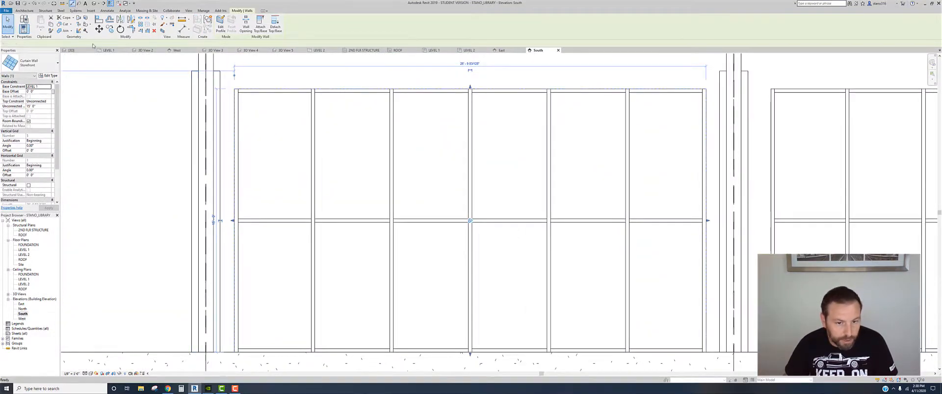
pyautogui.click(391, 208)
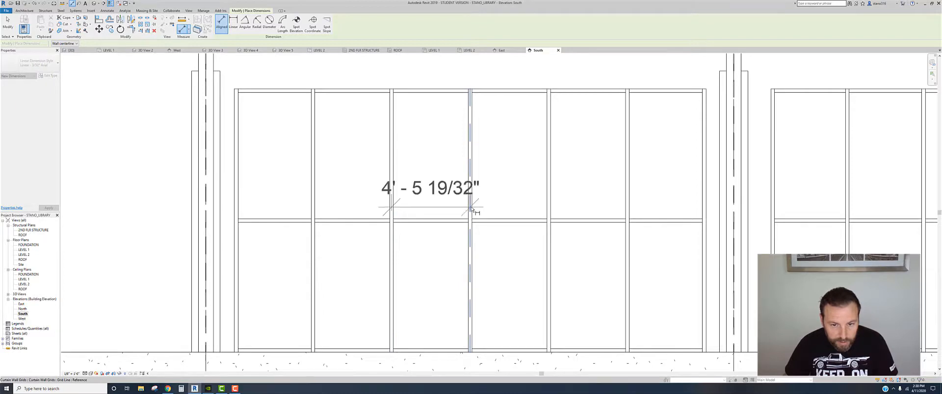
pyautogui.click(472, 208)
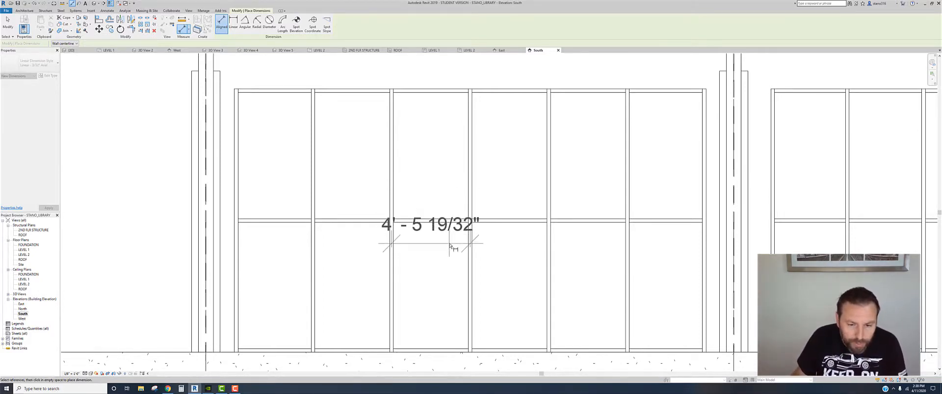
pyautogui.press('Escape')
pyautogui.press('Escape')
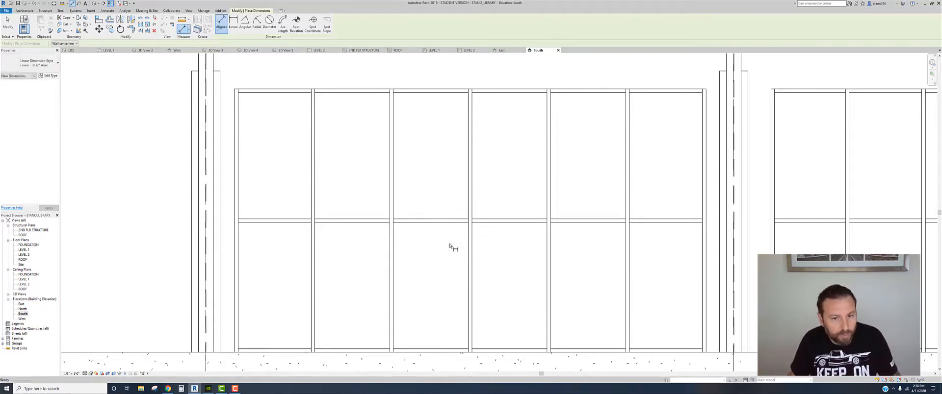
pyautogui.scroll(-4, 401, 225)
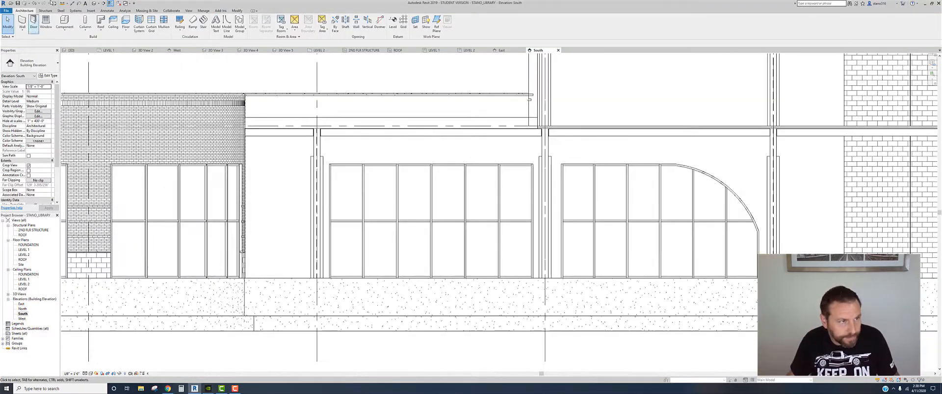
# In the 3D view, unpin and delete the bottom mullions beneath the second and third lower panes of the Level 1 rectangular curtain wall
pyautogui.click(94, 3)
pyautogui.scroll(2, 433, 202)
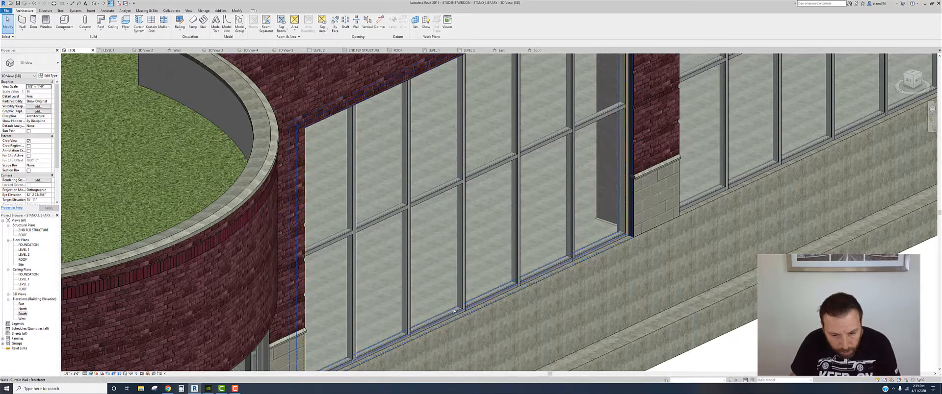
pyautogui.press('Tab')
pyautogui.press('Tab')
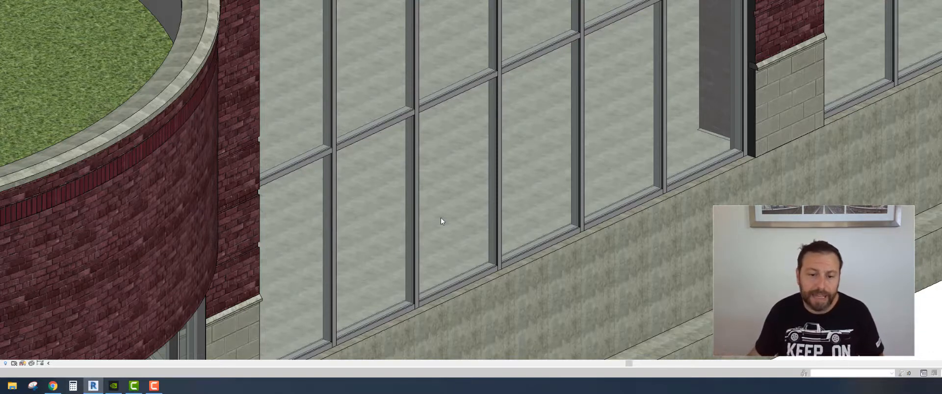
pyautogui.moveTo(440, 218); pyautogui.dragTo(446, 165, button='middle')
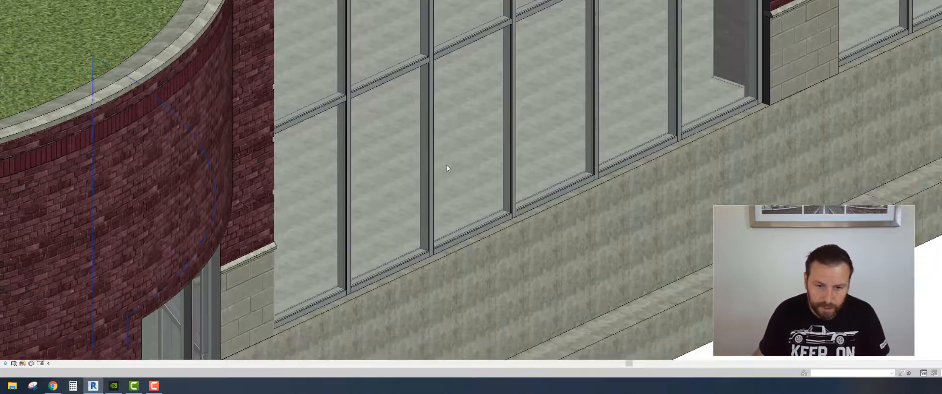
pyautogui.scroll(3, 449, 157)
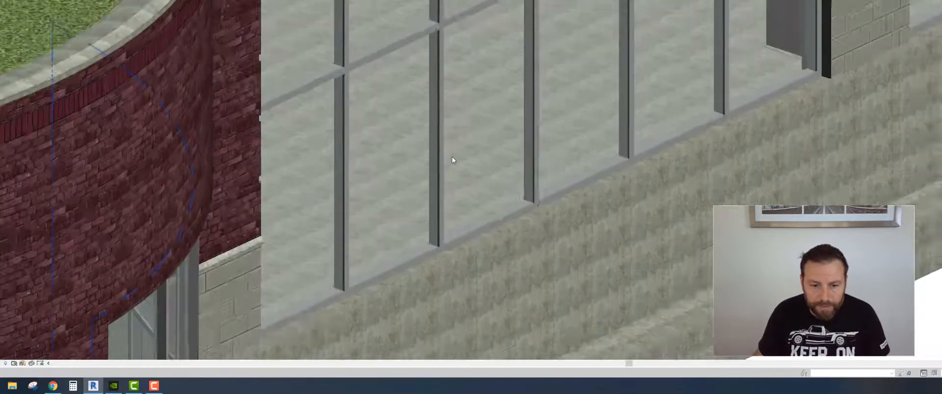
pyautogui.scroll(1, 452, 160)
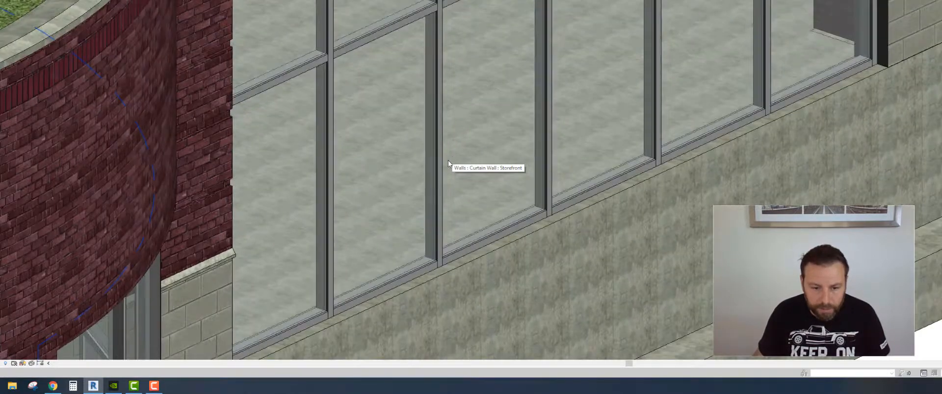
pyautogui.press('Tab')
pyautogui.press('Tab')
pyautogui.click(402, 279)
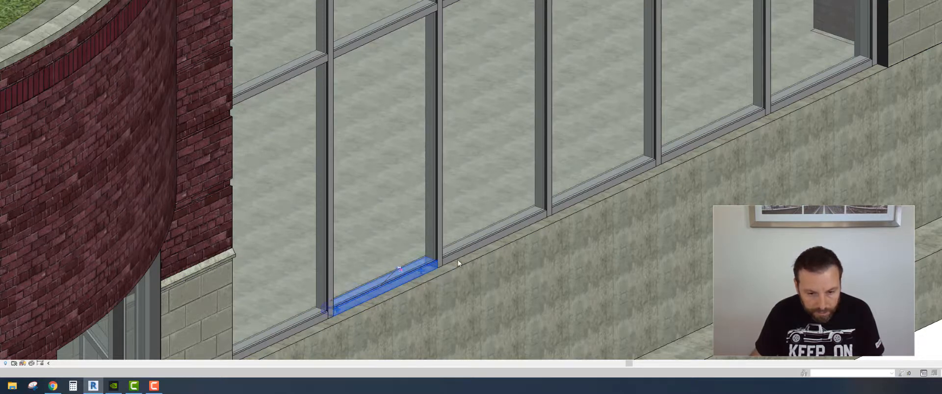
pyautogui.press('Tab')
pyautogui.press('Tab')
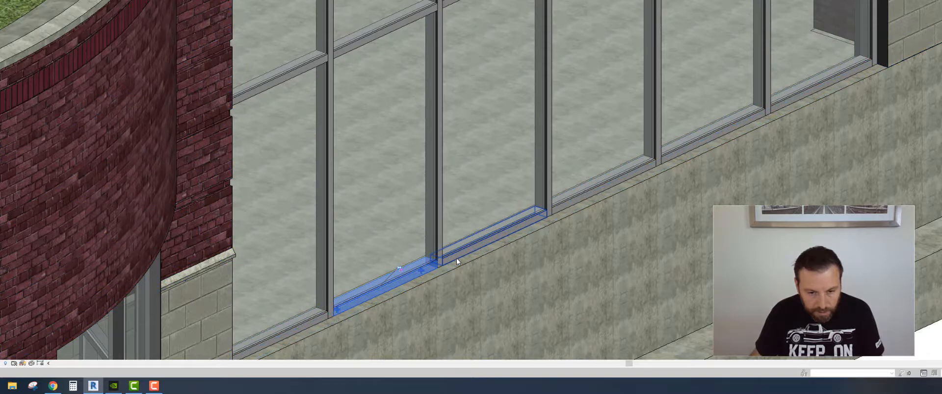
pyautogui.click(457, 258)
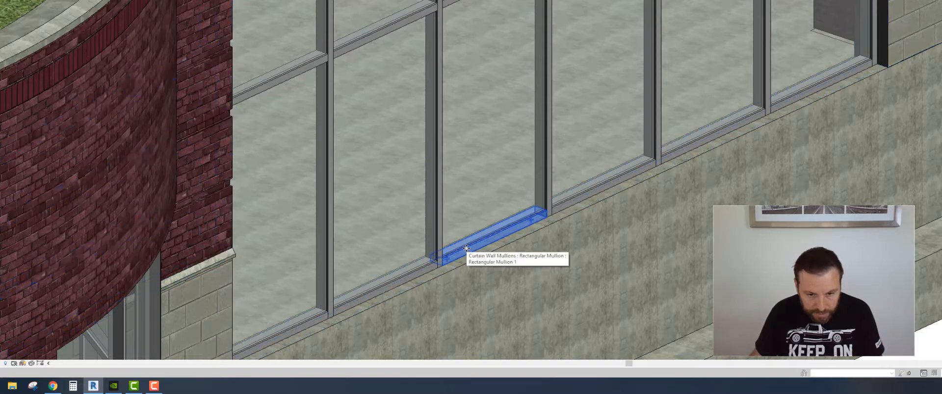
pyautogui.press('Delete')
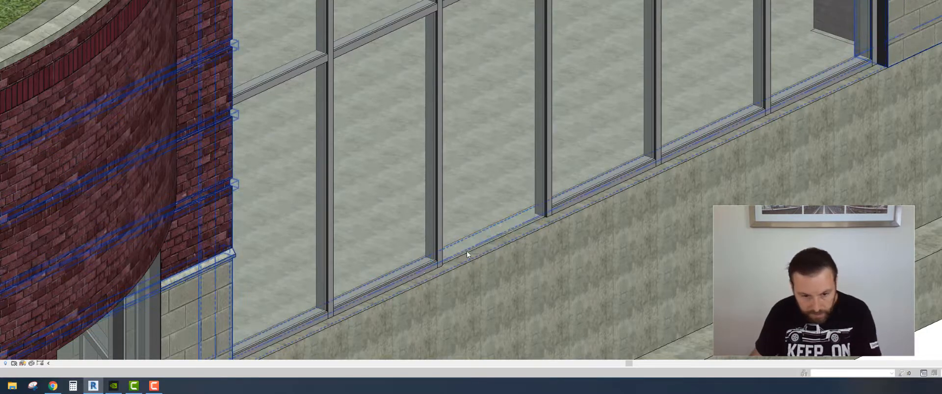
pyautogui.click(421, 272)
pyautogui.press('Delete')
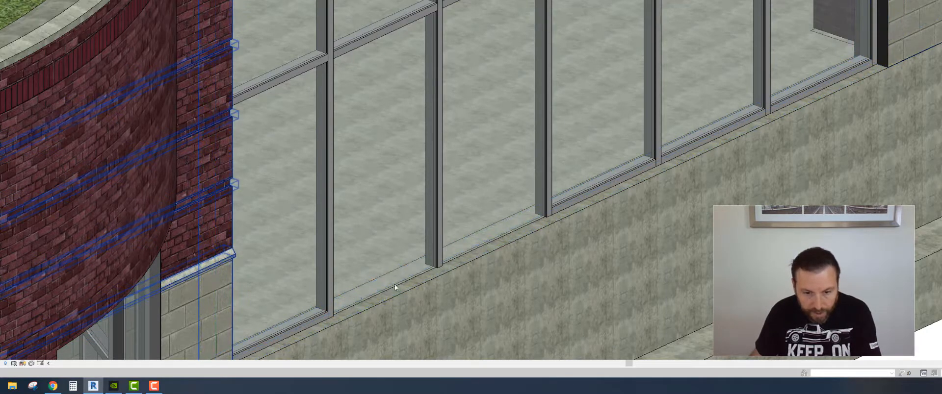
pyautogui.click(489, 225)
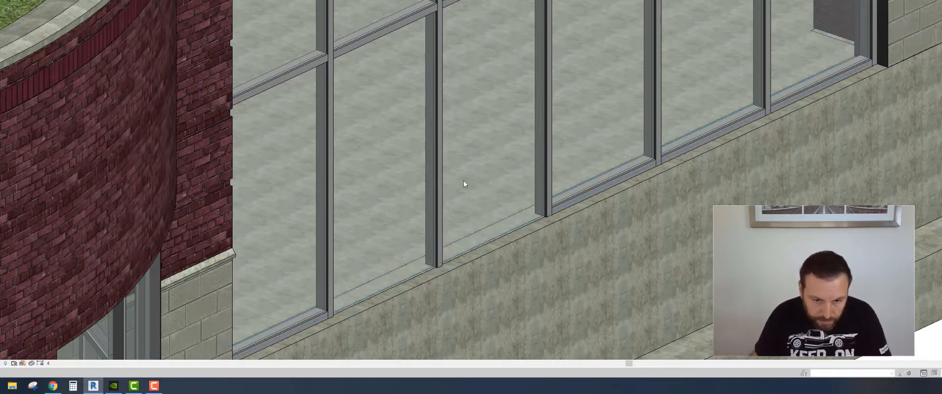
# Unpin and delete the lower vertical mullion between the second and third panes
pyautogui.click(437, 164)
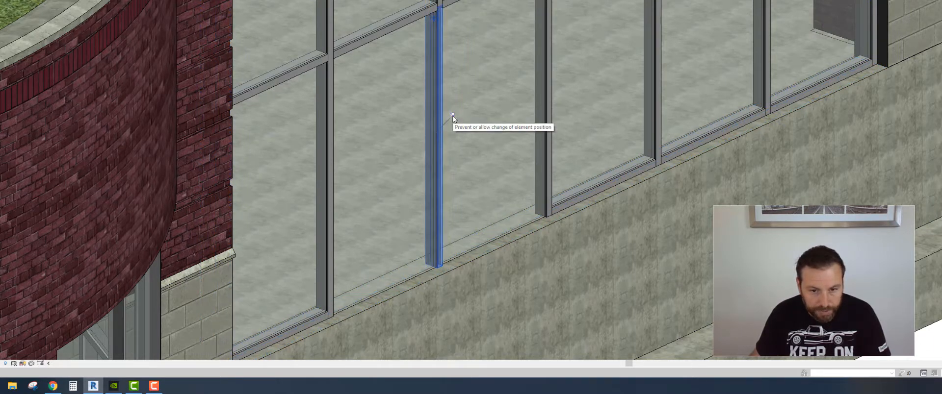
pyautogui.click(453, 116)
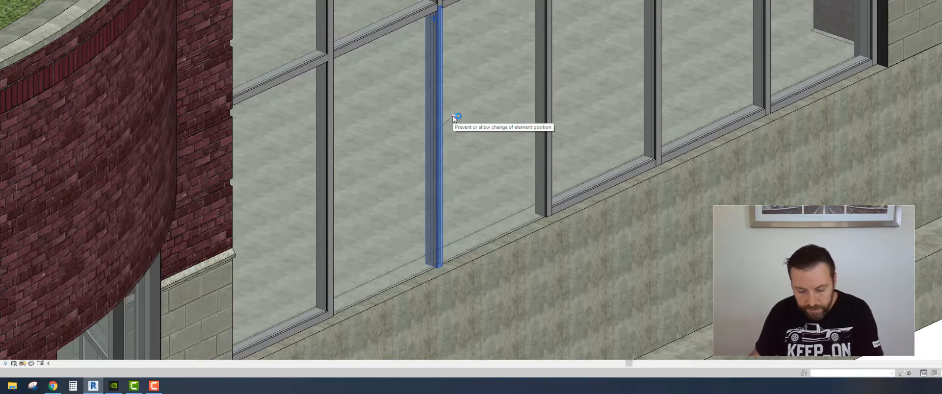
pyautogui.press('Delete')
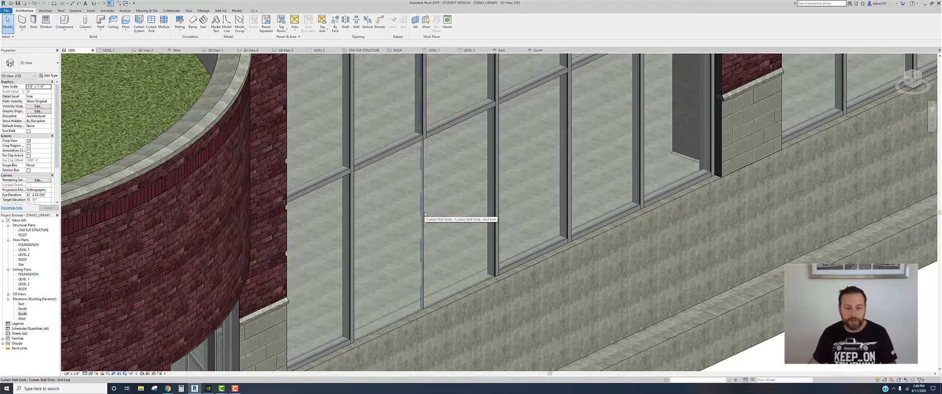
# Unpin the vertical grid line between the second and third panes and remove its lower segment to merge the two panes
pyautogui.press('Tab')
pyautogui.press('Tab')
pyautogui.press('Tab')
pyautogui.press('Tab')
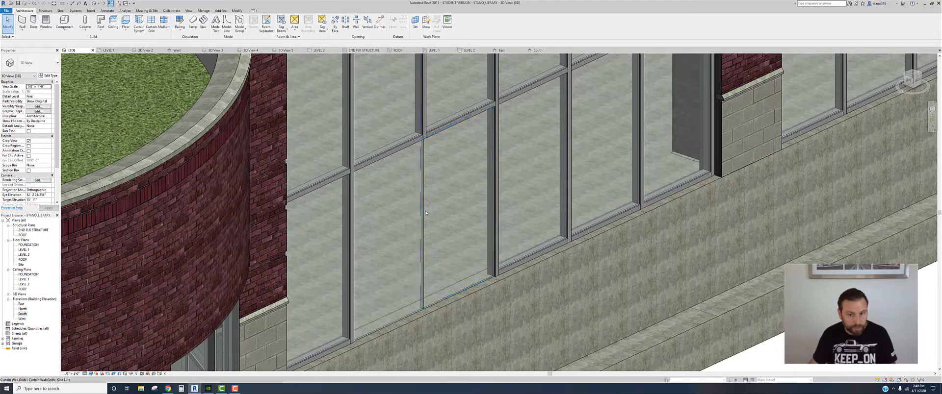
pyautogui.press('Tab')
pyautogui.click(423, 213)
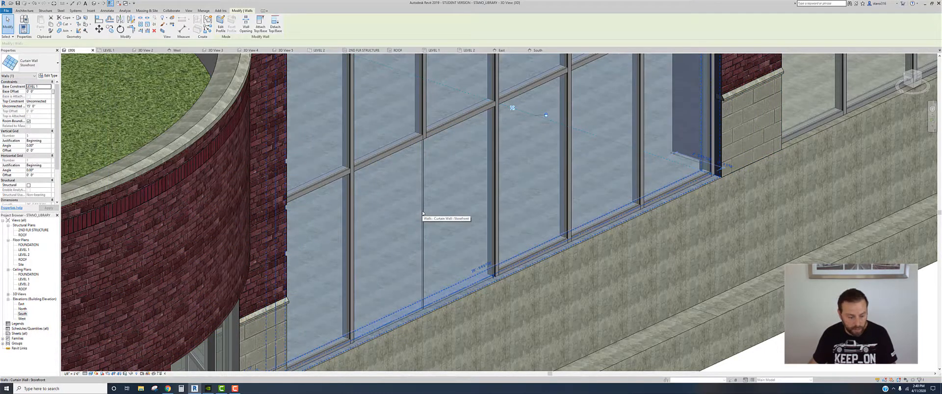
pyautogui.press('Tab')
pyautogui.press('Escape')
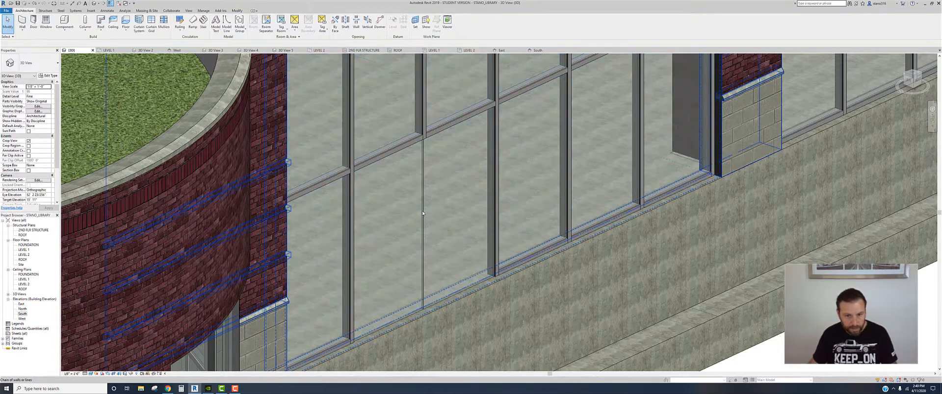
pyautogui.press('Tab')
pyautogui.click(424, 212)
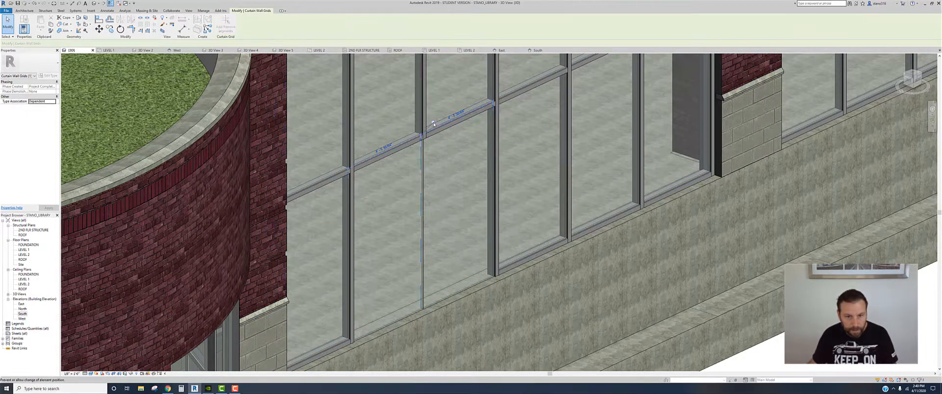
pyautogui.click(432, 124)
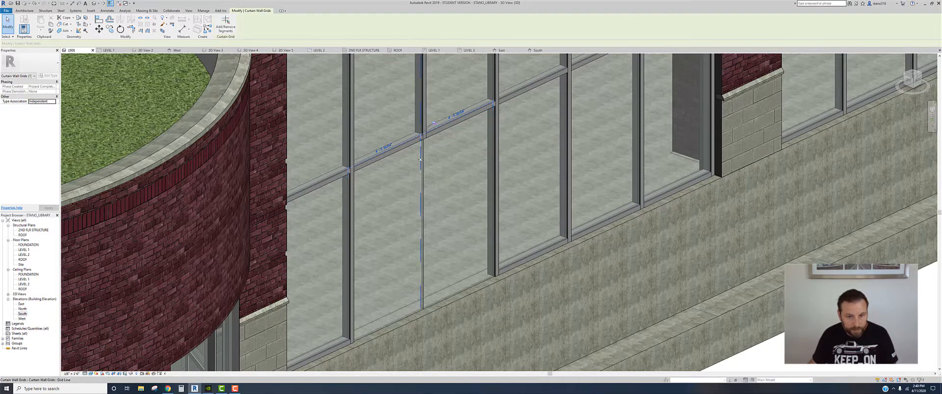
pyautogui.click(225, 25)
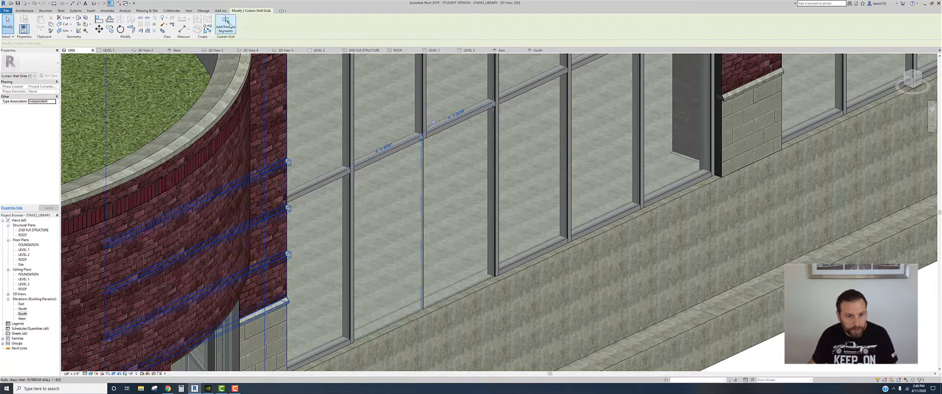
pyautogui.click(419, 162)
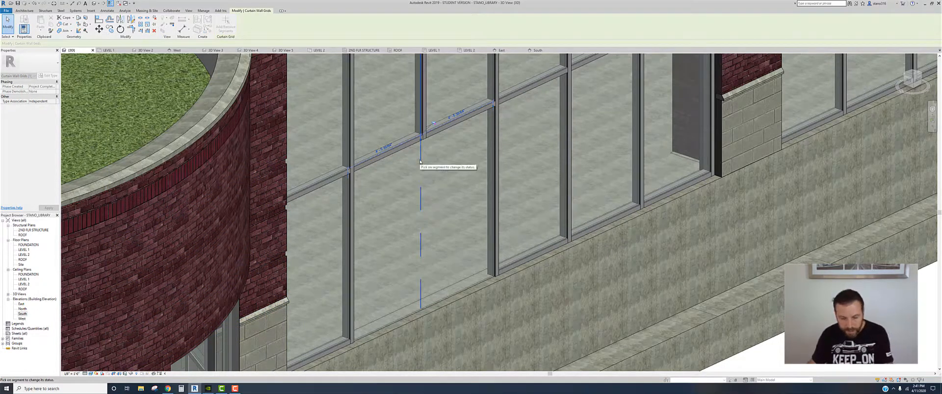
pyautogui.press('Escape')
pyautogui.press('Escape')
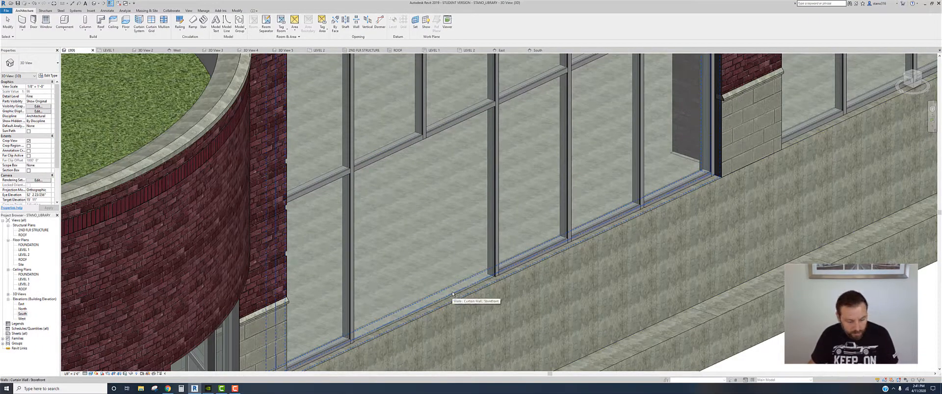
# Select the merged double-width glazed panel in the curtain wall's lower row and inspect its properties
pyautogui.press('Tab')
pyautogui.press('Tab')
pyautogui.press('Tab')
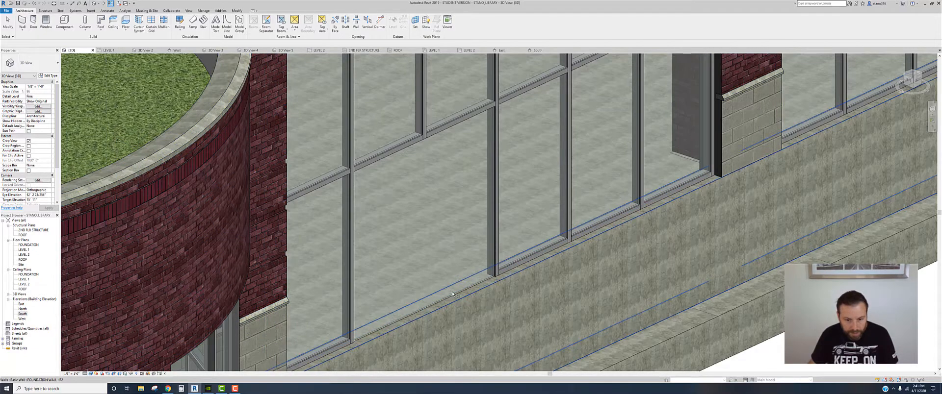
pyautogui.press('Tab')
pyautogui.press('Tab')
pyautogui.press('Tab')
pyautogui.press('Tab')
pyautogui.press('Tab')
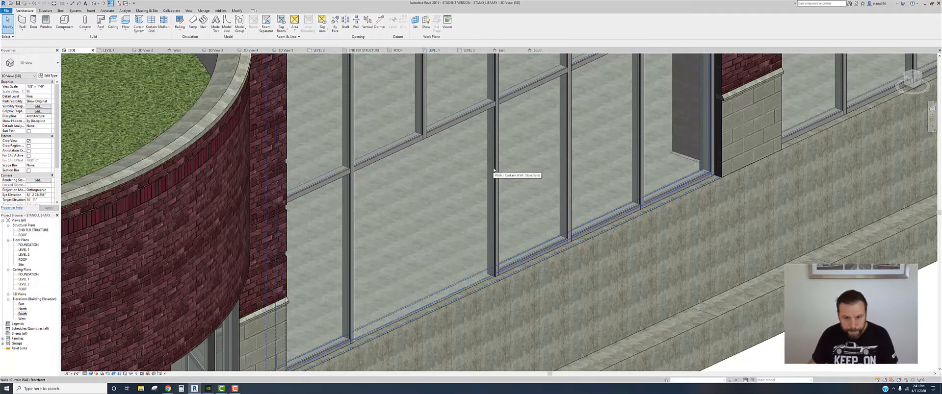
pyautogui.press('Tab')
pyautogui.press('Tab')
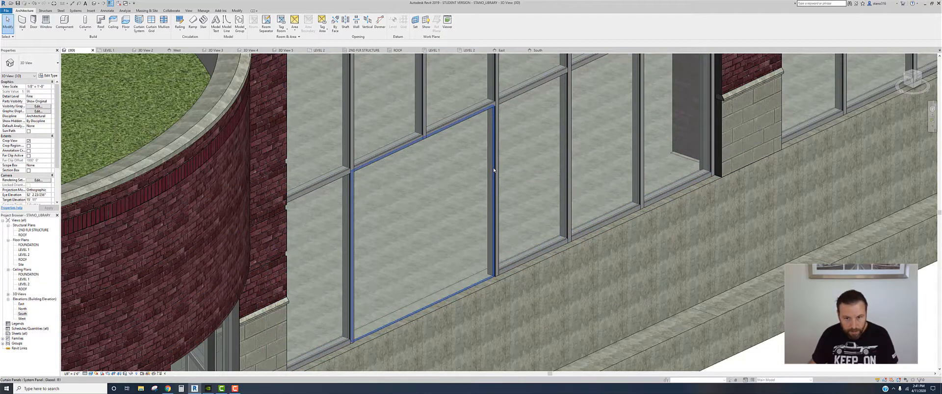
pyautogui.click(494, 170)
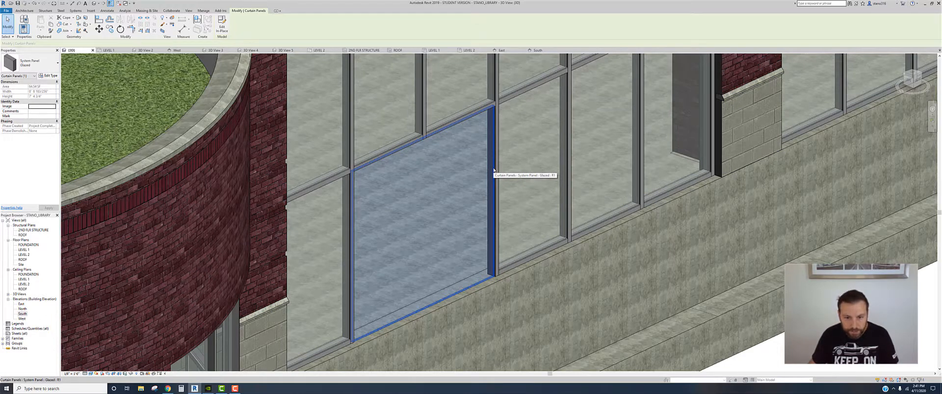
pyautogui.press('Delete')
# Load the Double-Glass, Double-Storefront and Single-Glass curtain wall door families from the Doors library folder
pyautogui.click(91, 11)
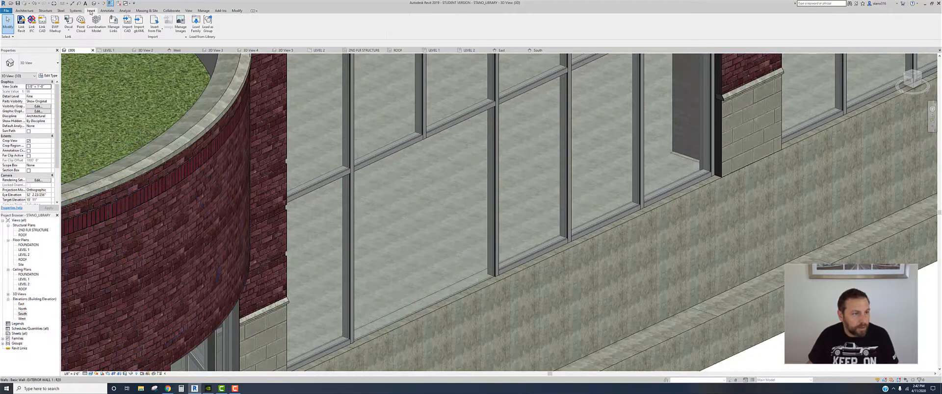
pyautogui.click(196, 22)
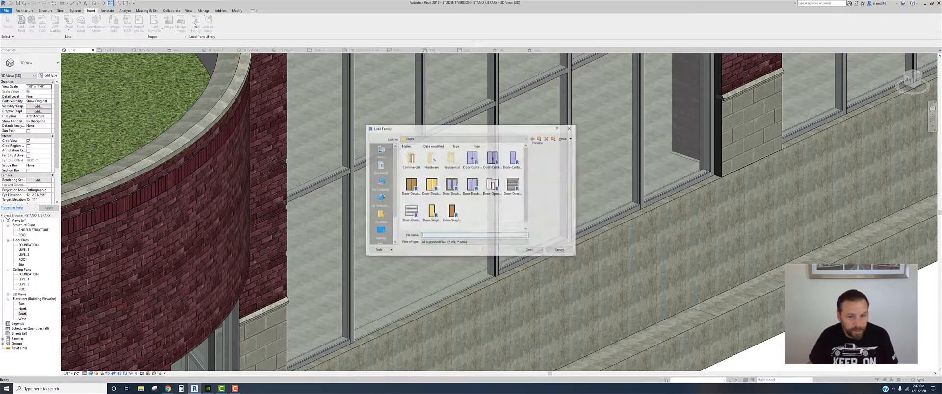
pyautogui.click(474, 156)
pyautogui.click(494, 158)
pyautogui.click(513, 158)
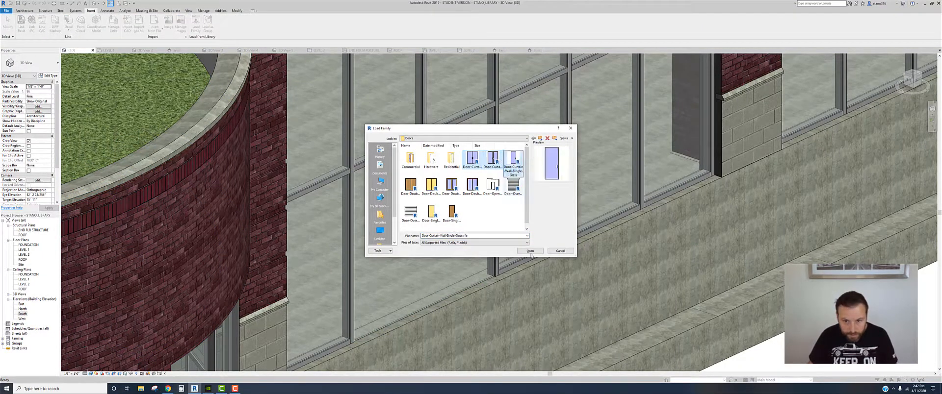
pyautogui.click(530, 251)
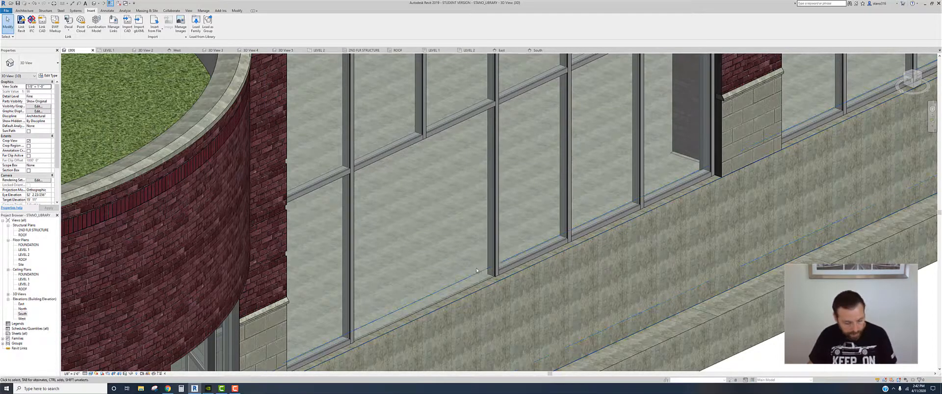
# Change the merged double-width glazed panel in the lower row to the Door-Curtain-Wall-Double-Storefront type
pyautogui.press('Tab')
pyautogui.press('Tab')
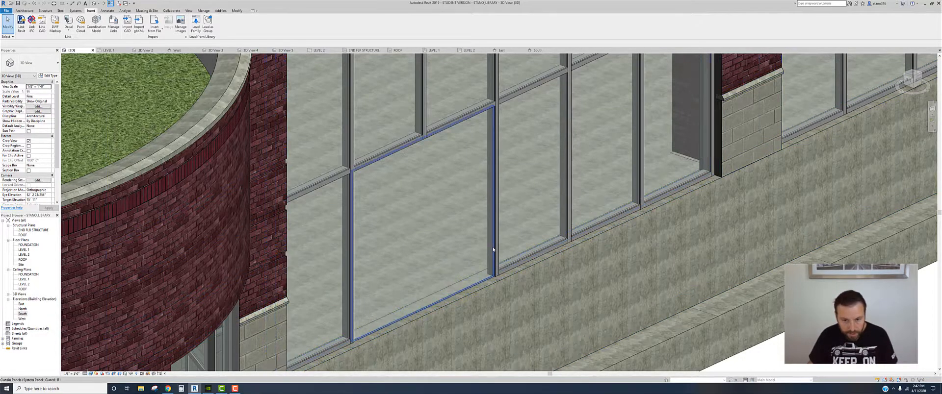
pyautogui.click(493, 249)
pyautogui.click(30, 68)
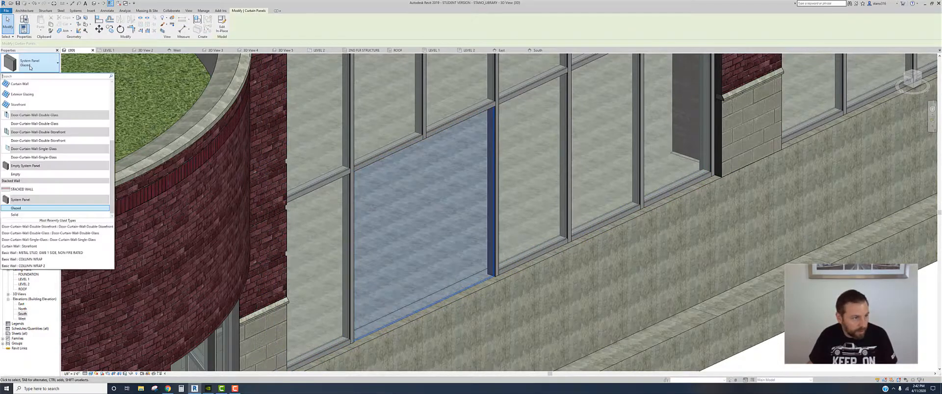
pyautogui.click(26, 141)
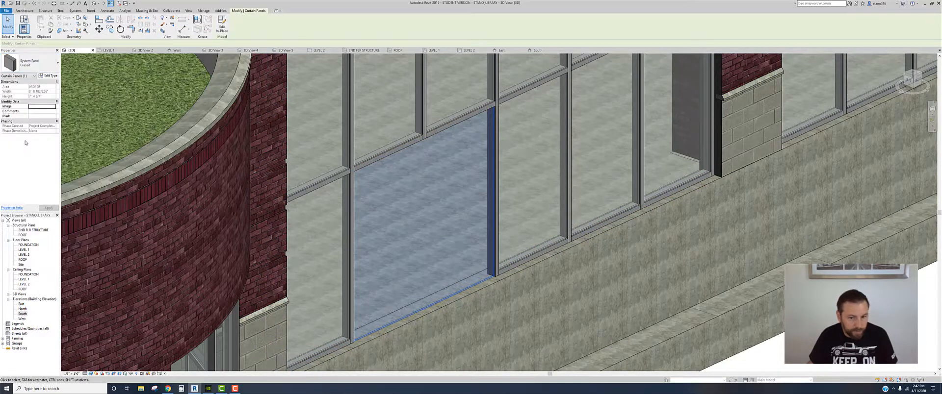
pyautogui.press('Escape')
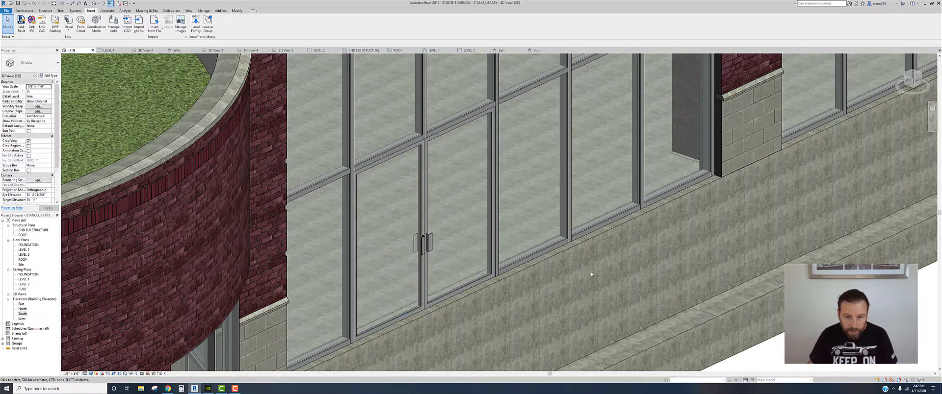
# Unpin and delete the bottom mullions beneath the two panes beside the new door, along with the lower vertical mullion between them
pyautogui.moveTo(591, 272); pyautogui.dragTo(610, 246, button='middle')
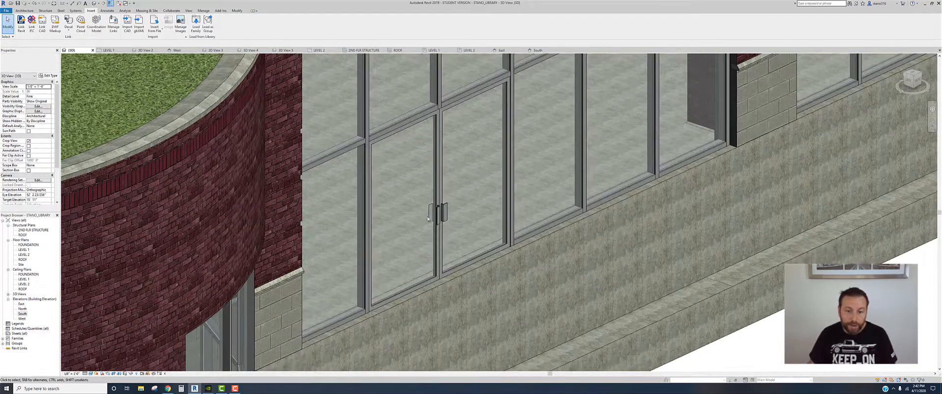
pyautogui.moveTo(586, 183); pyautogui.dragTo(568, 203, button='middle')
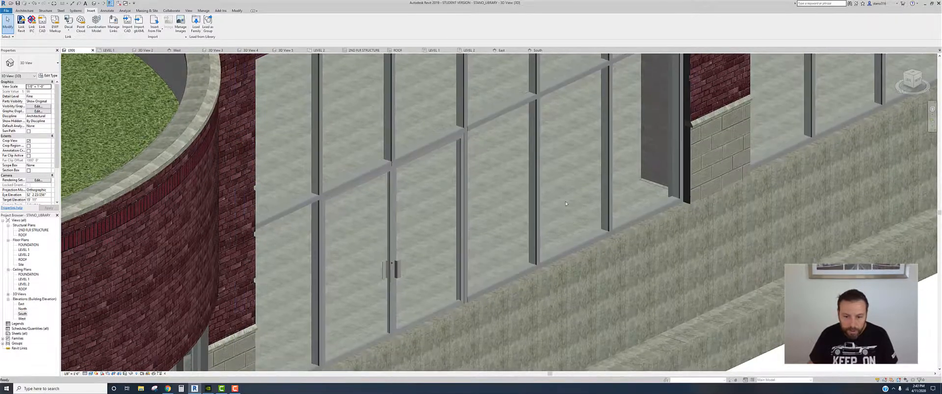
pyautogui.click(513, 275)
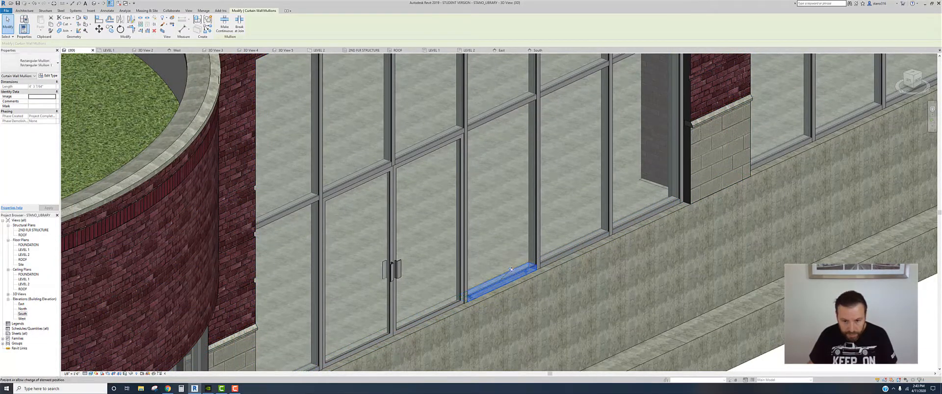
pyautogui.press('Escape')
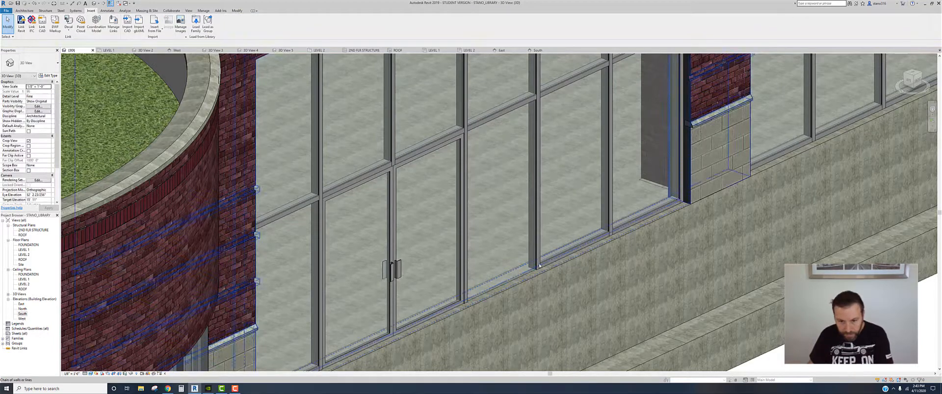
pyautogui.click(551, 258)
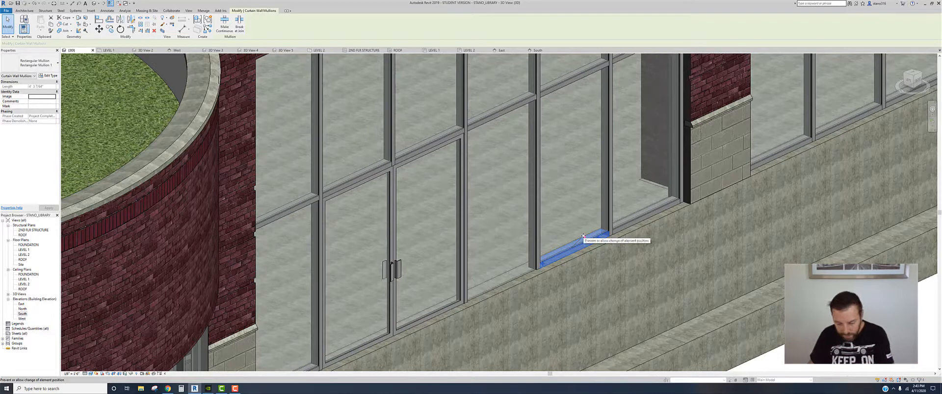
pyautogui.press('Escape')
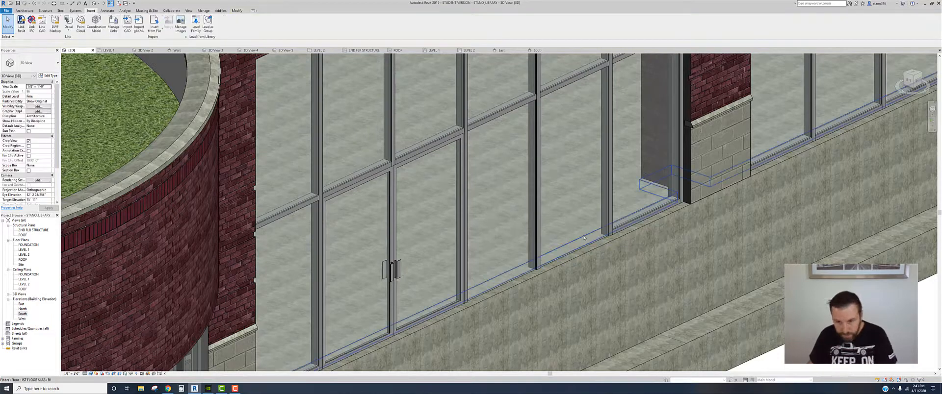
pyautogui.click(540, 240)
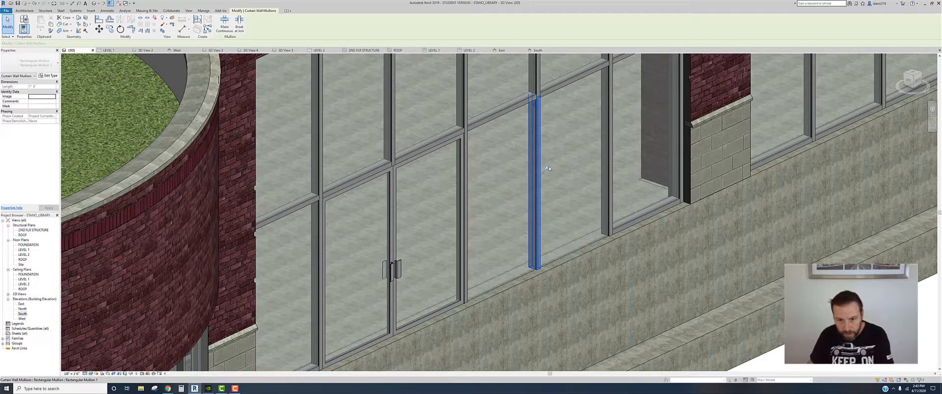
pyautogui.press('Delete')
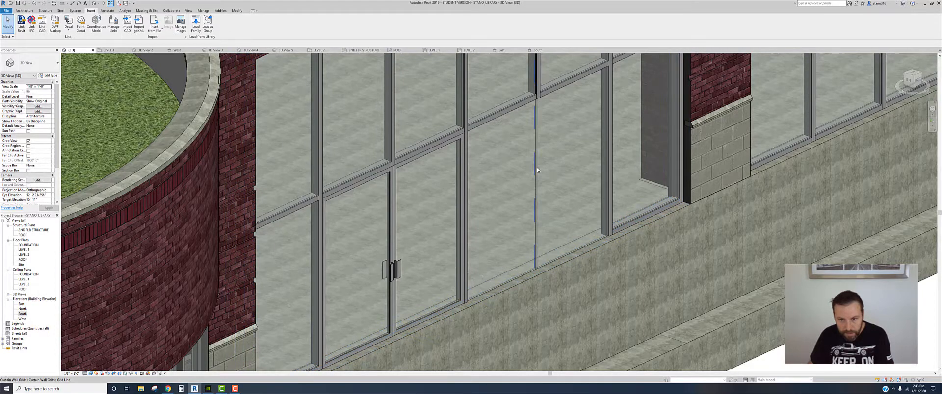
# Unpin the vertical grid line between those two panes and remove its lower segment to merge them into one panel
pyautogui.click(537, 170)
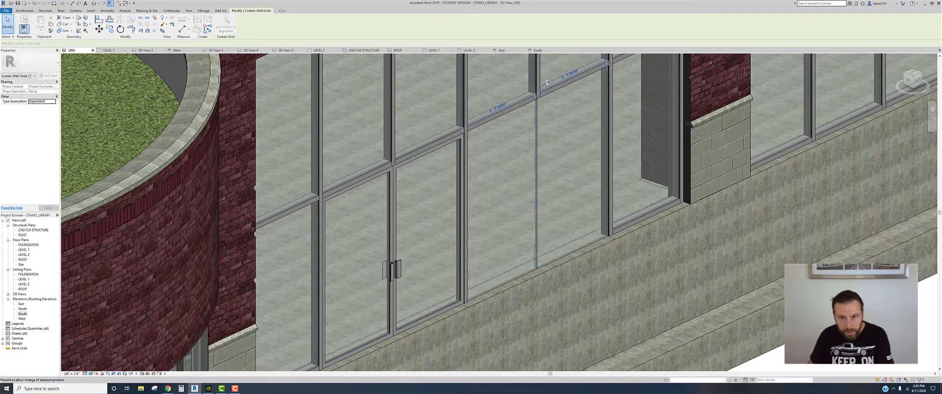
pyautogui.click(546, 83)
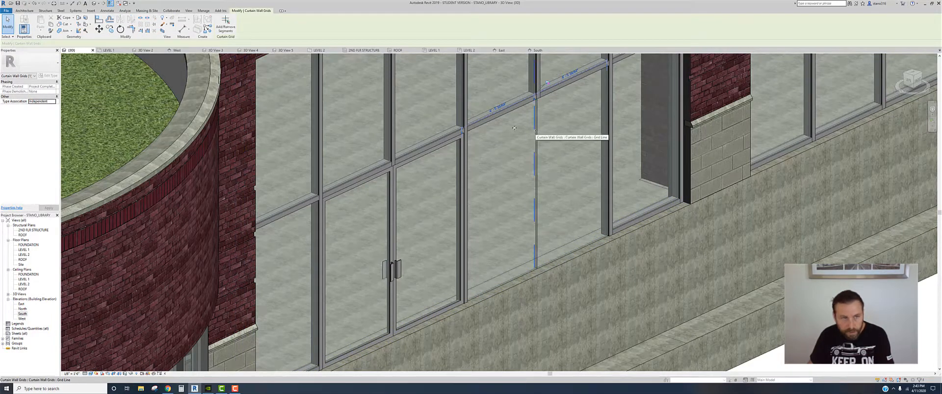
pyautogui.click(225, 25)
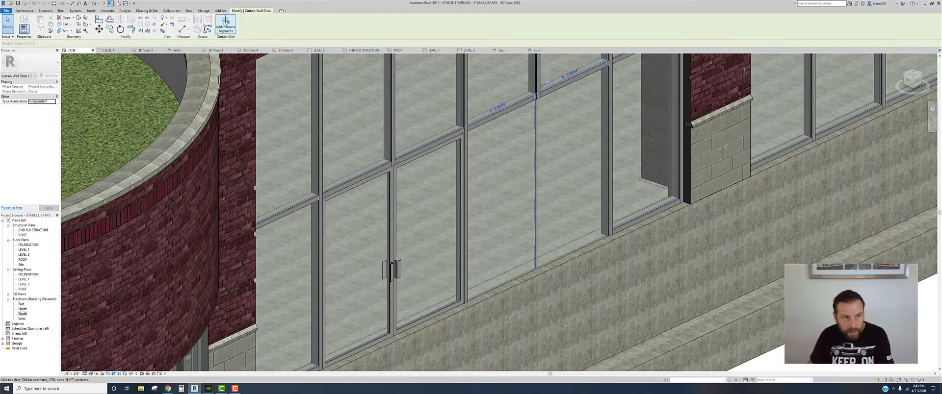
pyautogui.click(535, 123)
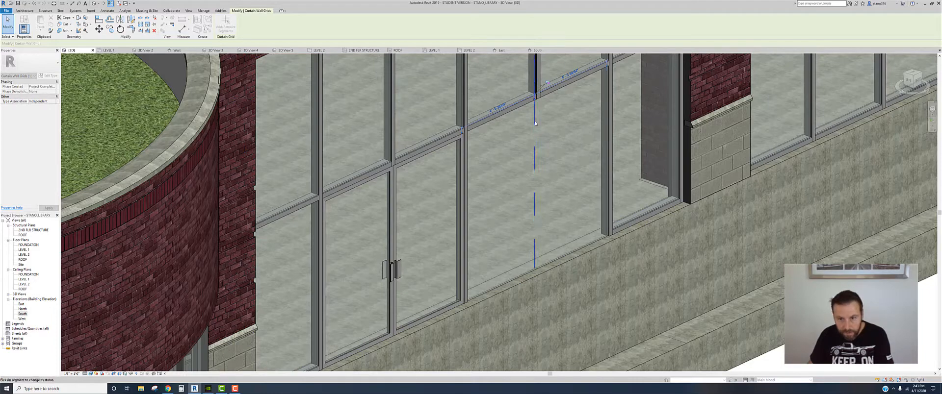
pyautogui.press('Escape')
pyautogui.press('Escape')
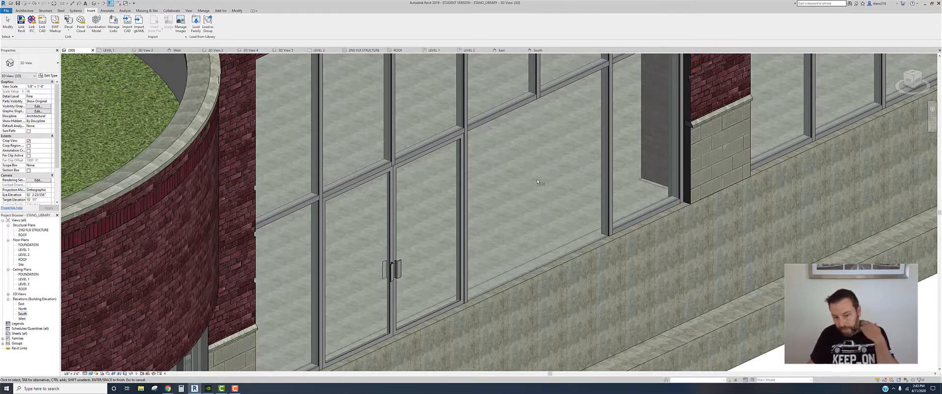
pyautogui.press('Escape')
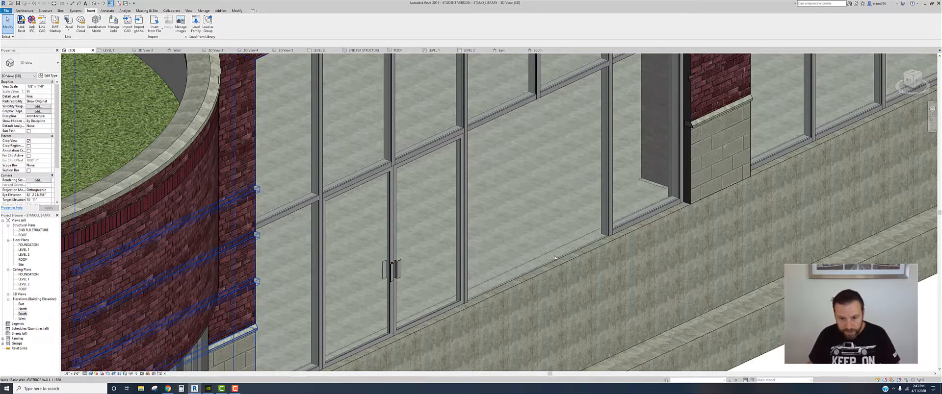
# Change the second merged panel, beside the first double door, to the Door-Curtain-Wall-Double-Storefront type
pyautogui.click(607, 234)
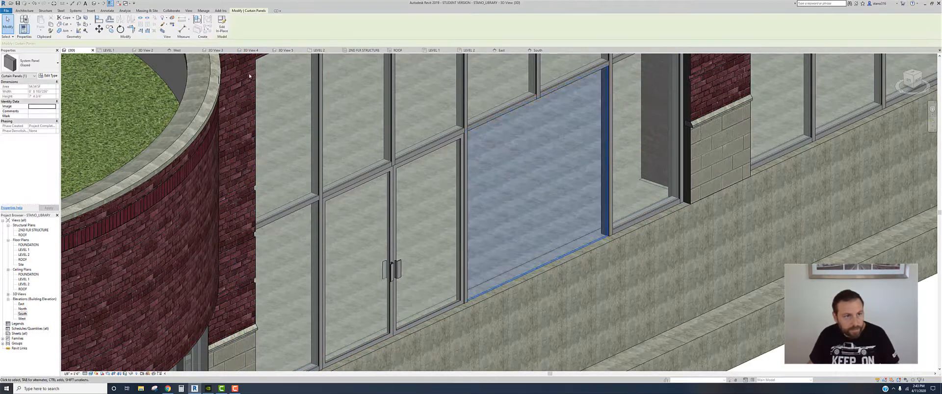
pyautogui.click(29, 63)
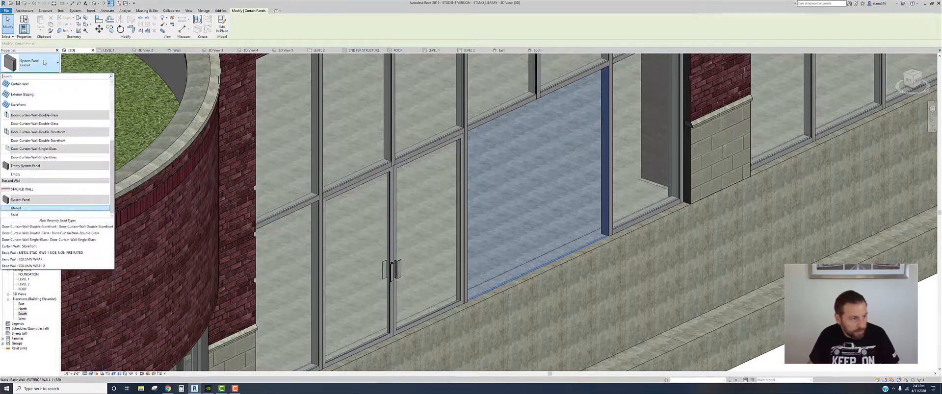
pyautogui.click(29, 140)
pyautogui.scroll(1, 440, 199)
pyautogui.scroll(-3, 442, 197)
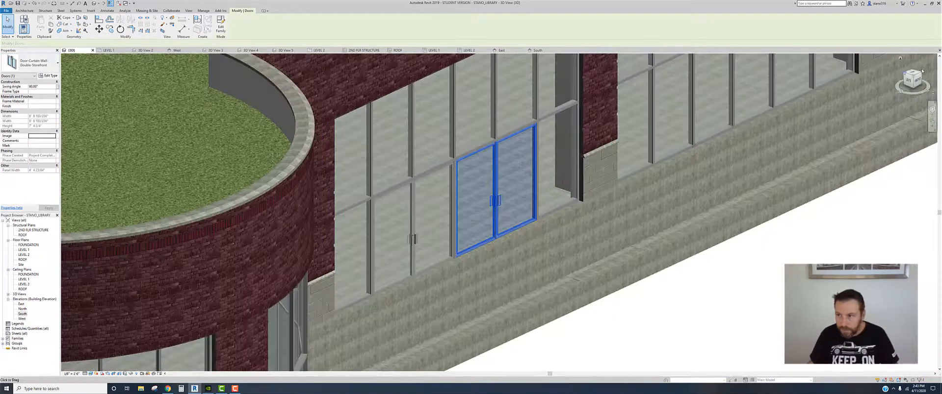
pyautogui.press('Escape')
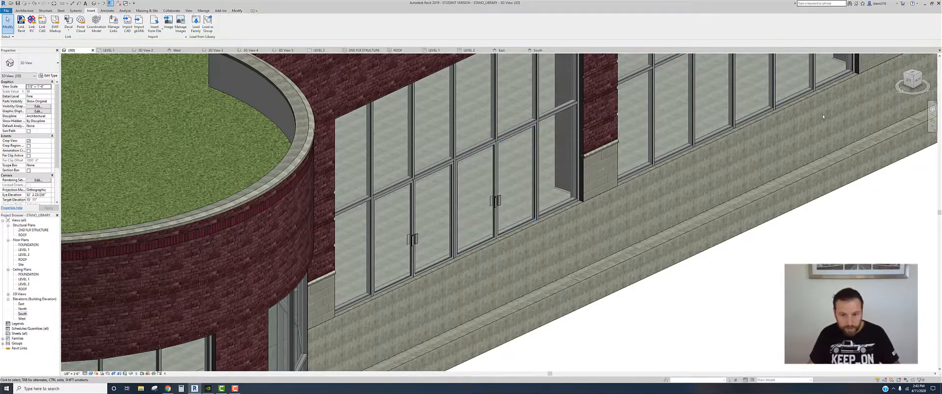
# Duplicate the curtain wall type of the Level 2 storefront overlooking the grass roof and name the new type Storefront 3
pyautogui.scroll(-2, 628, 176)
pyautogui.moveTo(596, 183); pyautogui.dragTo(645, 144, button='middle')
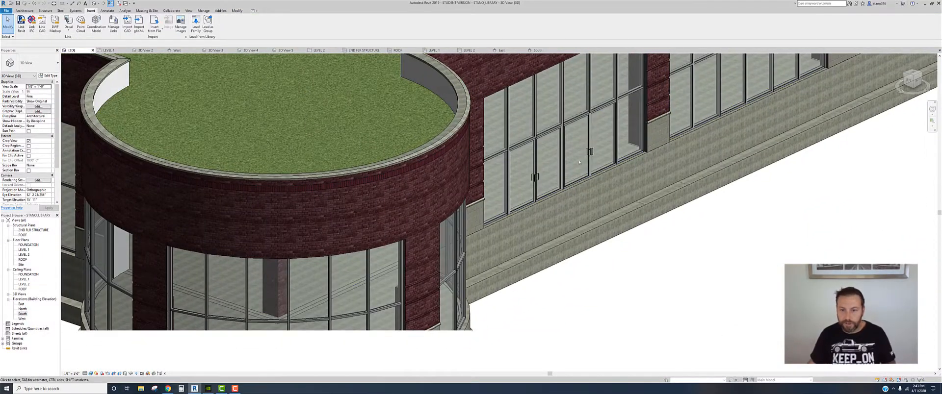
pyautogui.scroll(-5, 564, 201)
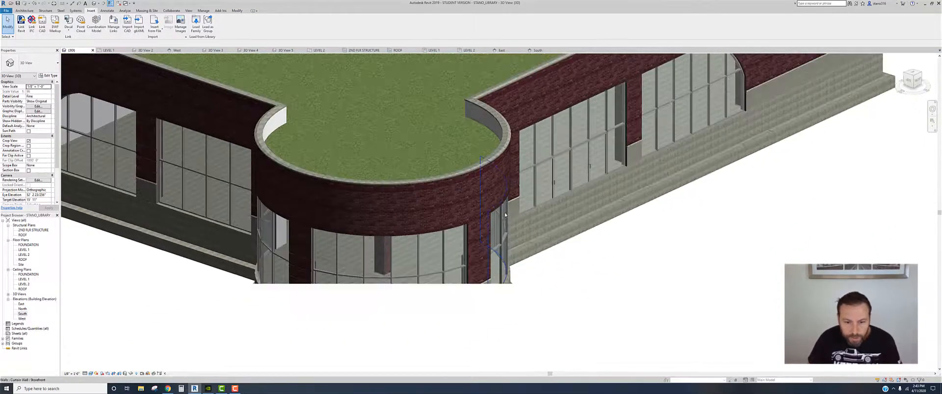
pyautogui.moveTo(511, 213); pyautogui.dragTo(484, 289, button='middle')
pyautogui.scroll(1, 483, 289)
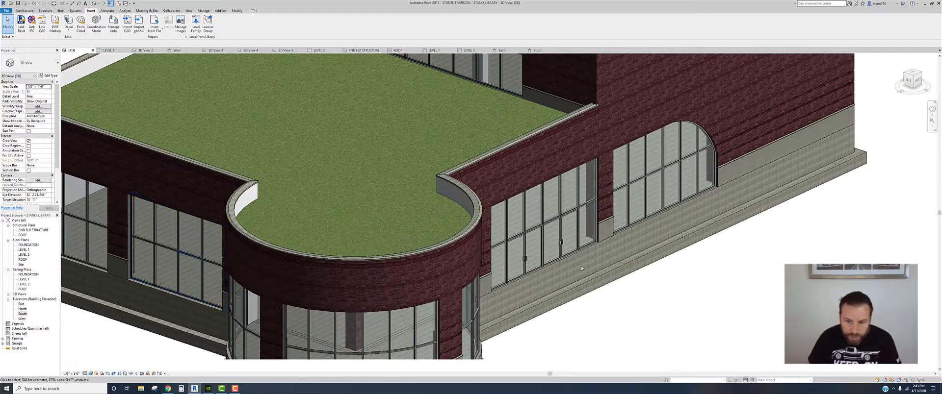
pyautogui.scroll(-3, 422, 322)
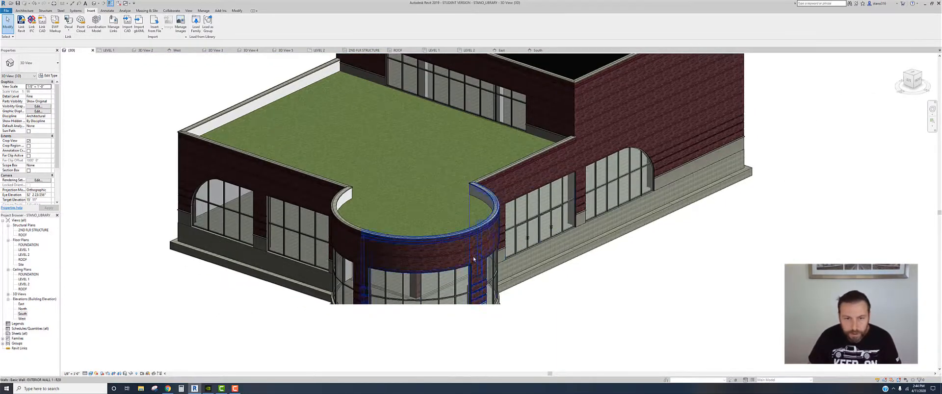
pyautogui.moveTo(479, 91); pyautogui.dragTo(445, 166, button='middle')
pyautogui.scroll(5, 446, 166)
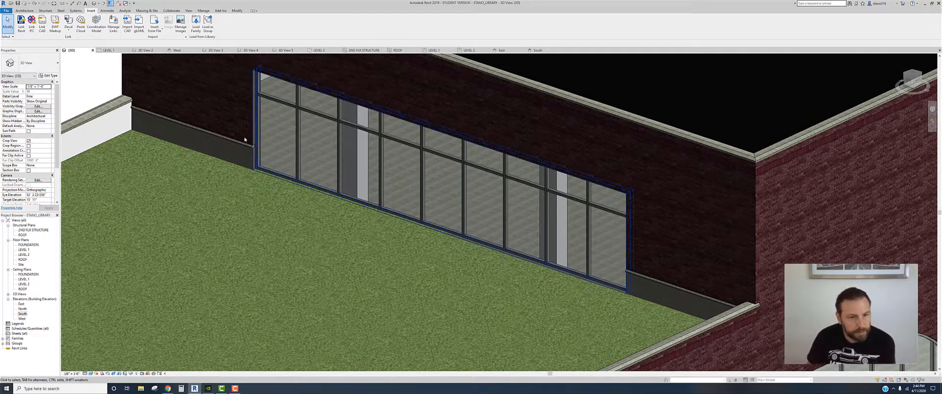
pyautogui.click(293, 87)
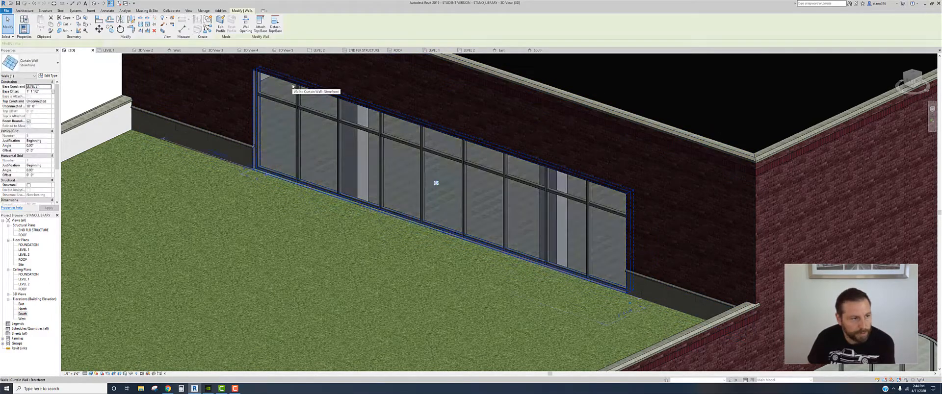
pyautogui.click(50, 76)
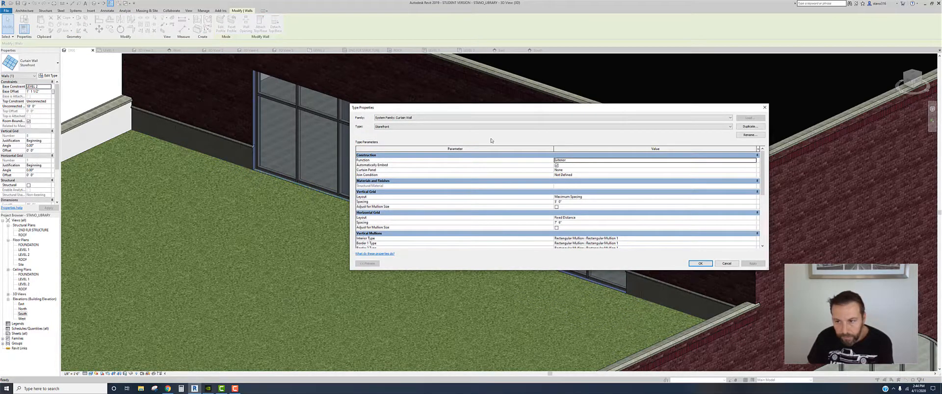
pyautogui.click(748, 127)
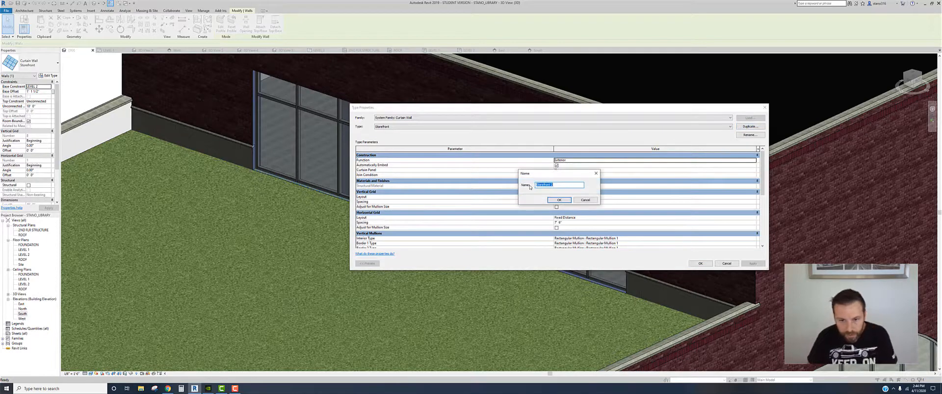
pyautogui.click(558, 185)
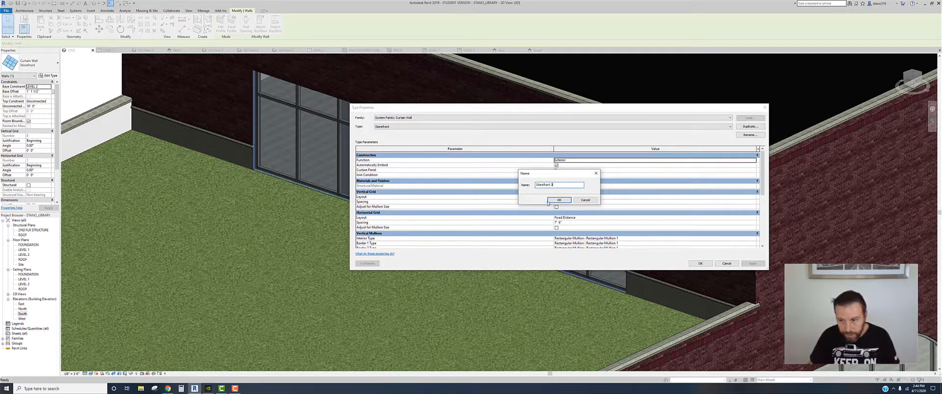
pyautogui.click(559, 200)
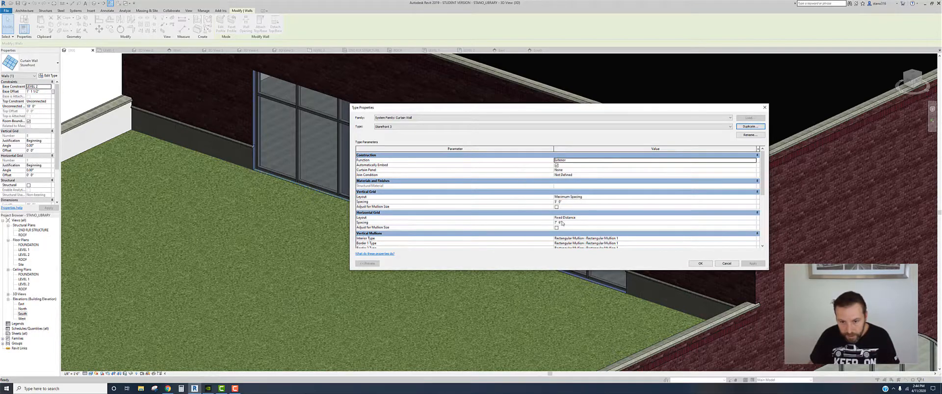
# Set the new type's horizontal grid spacing to 8' 0" and apply it to the Level 2 curtain wall
pyautogui.doubleClick(559, 223)
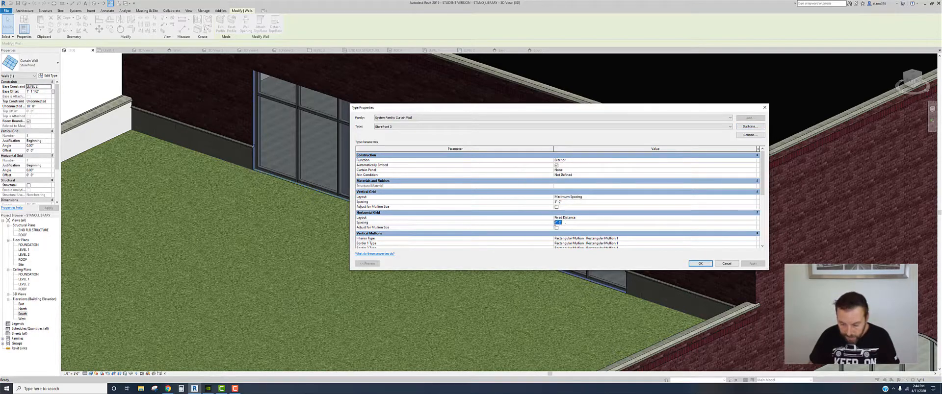
pyautogui.write('8')
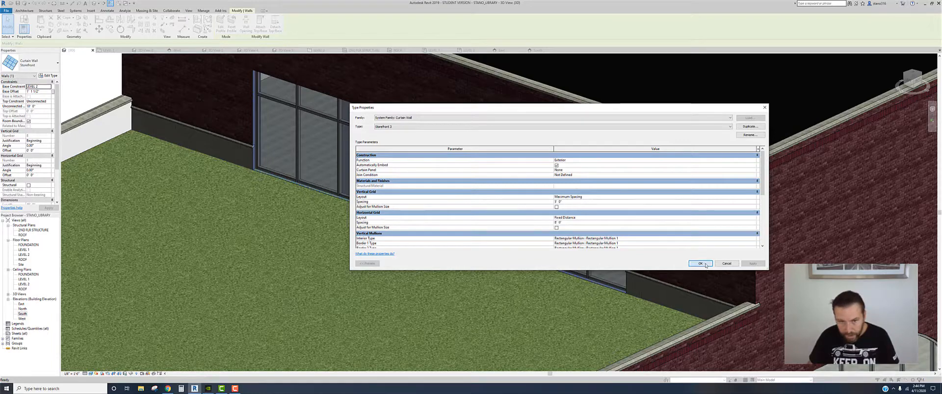
pyautogui.click(705, 267)
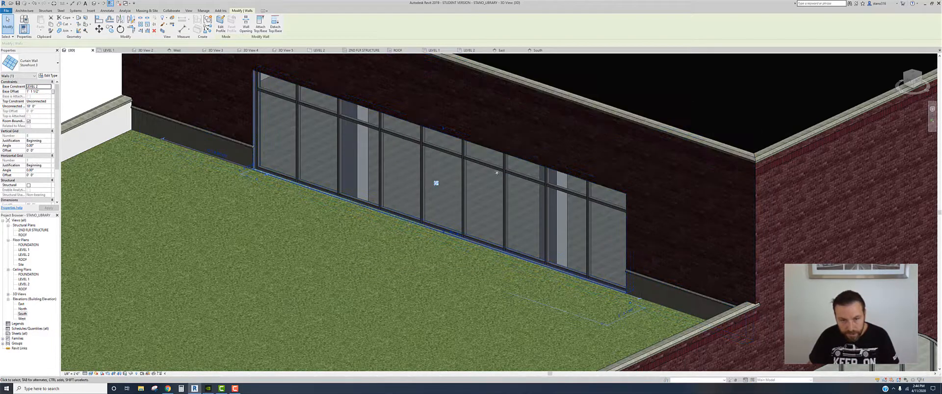
# Unpin and delete the bottom mullions beneath the two middle lower panes of the Level 2 curtain wall, plus the vertical mullion between them
pyautogui.moveTo(415, 179); pyautogui.dragTo(430, 204, button='middle')
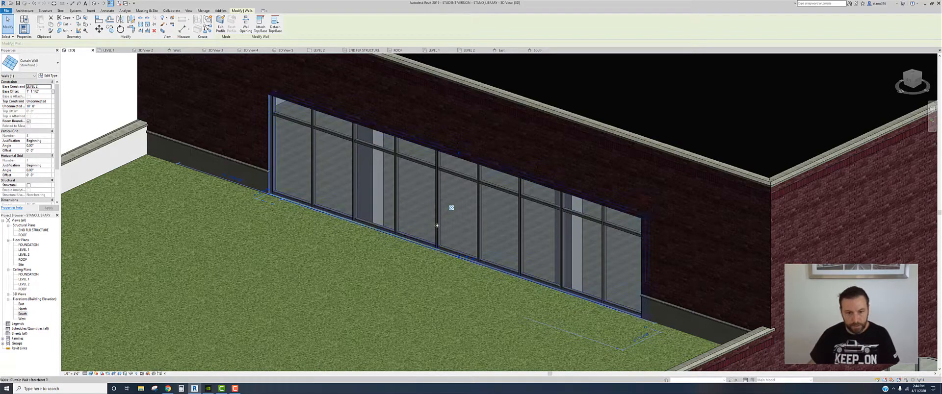
pyautogui.moveTo(431, 225); pyautogui.dragTo(471, 239, button='middle')
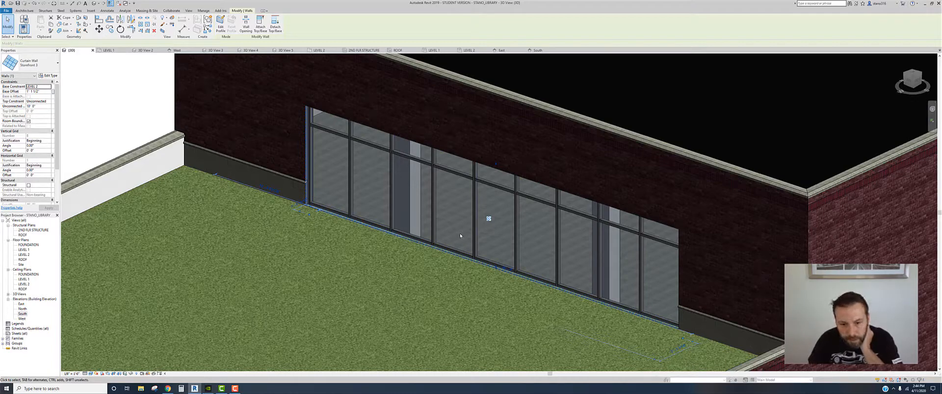
pyautogui.scroll(1, 460, 236)
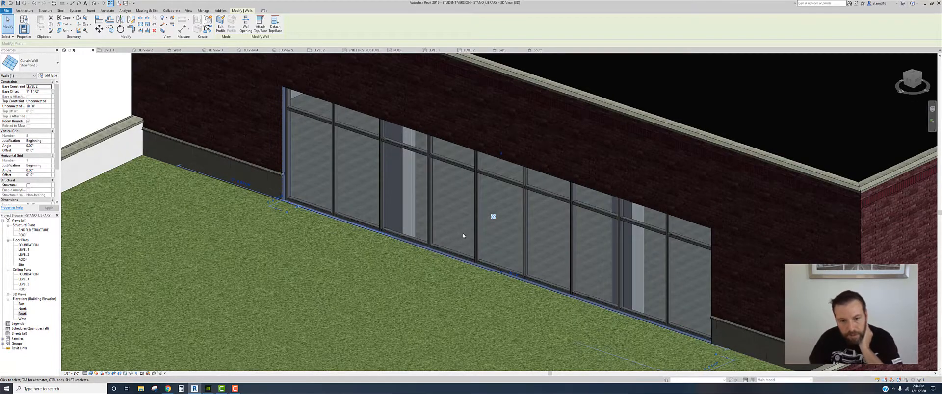
pyautogui.scroll(3, 451, 220)
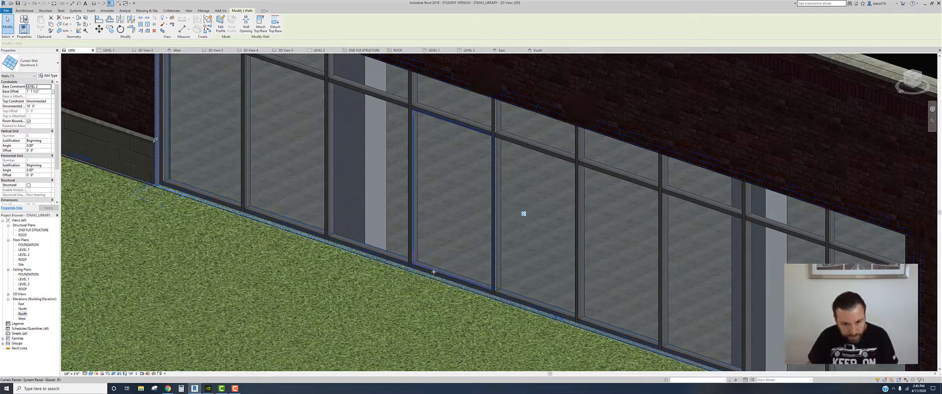
pyautogui.click(444, 273)
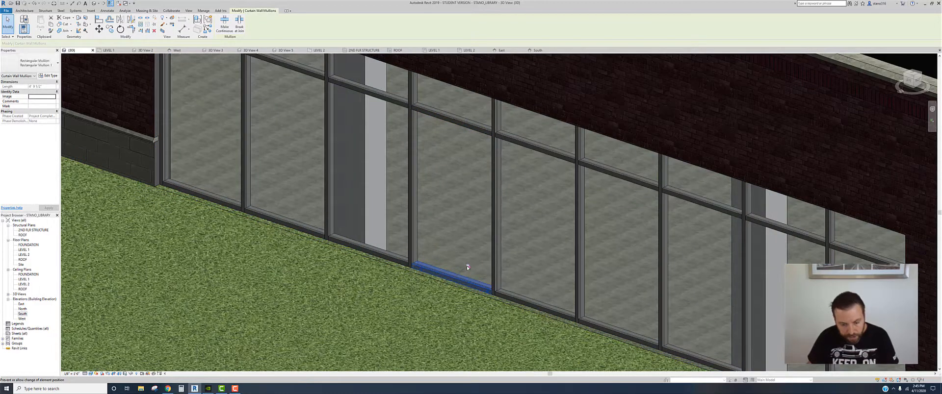
pyautogui.press('Escape')
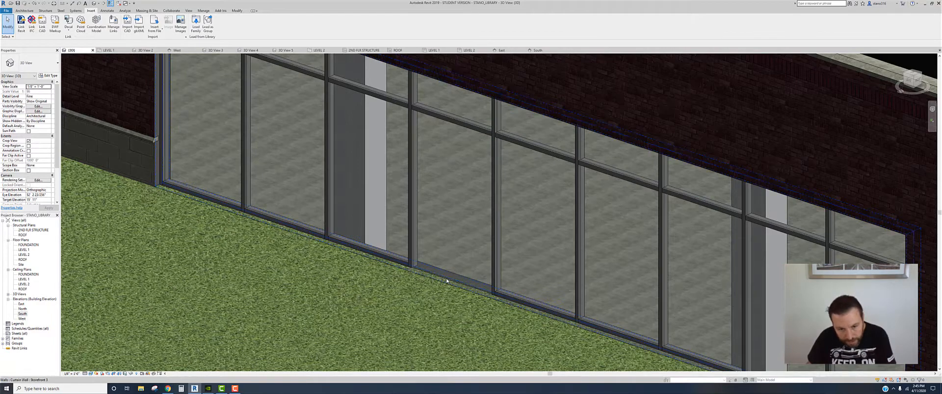
pyautogui.click(514, 298)
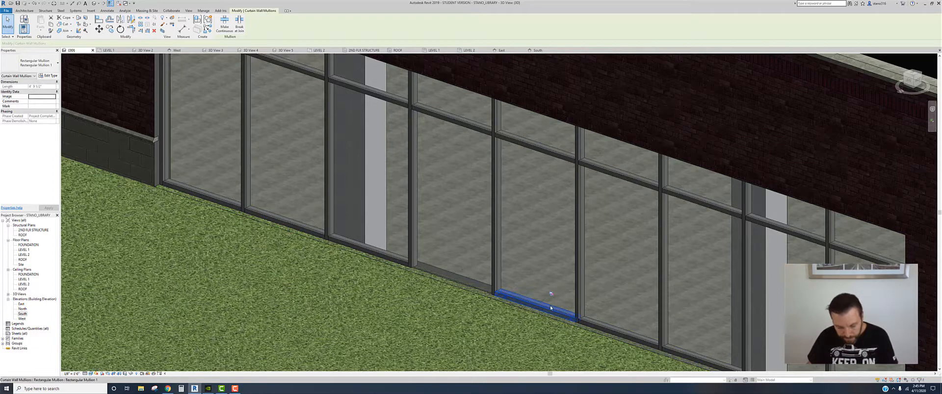
pyautogui.press('Escape')
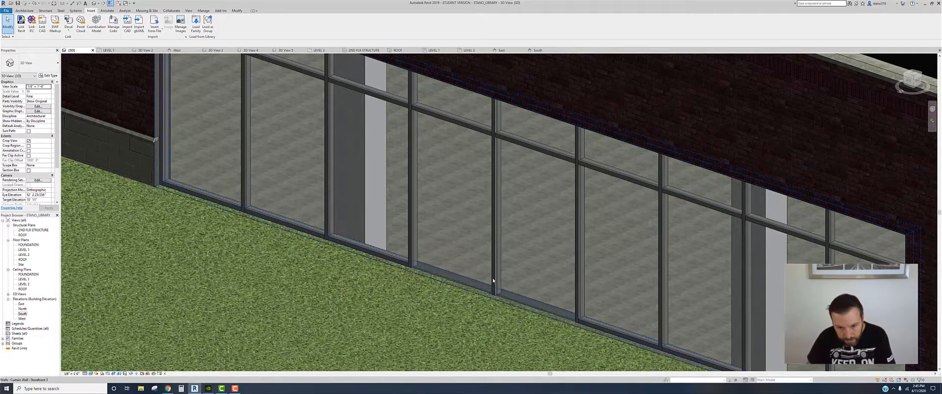
pyautogui.click(494, 277)
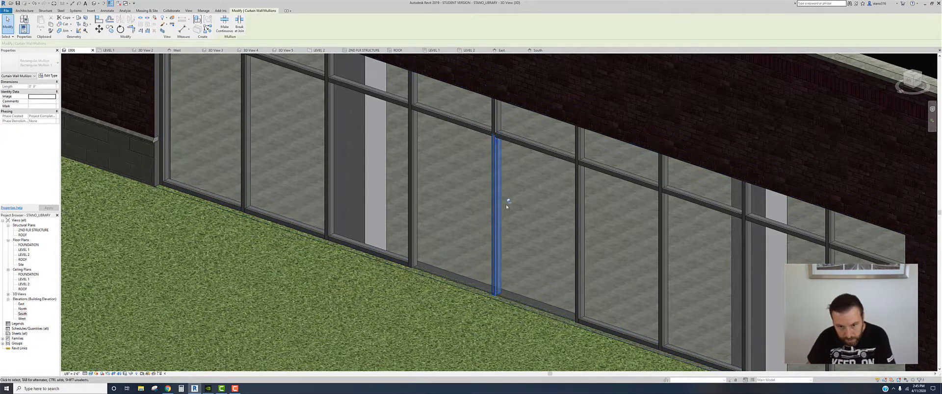
pyautogui.press('Delete')
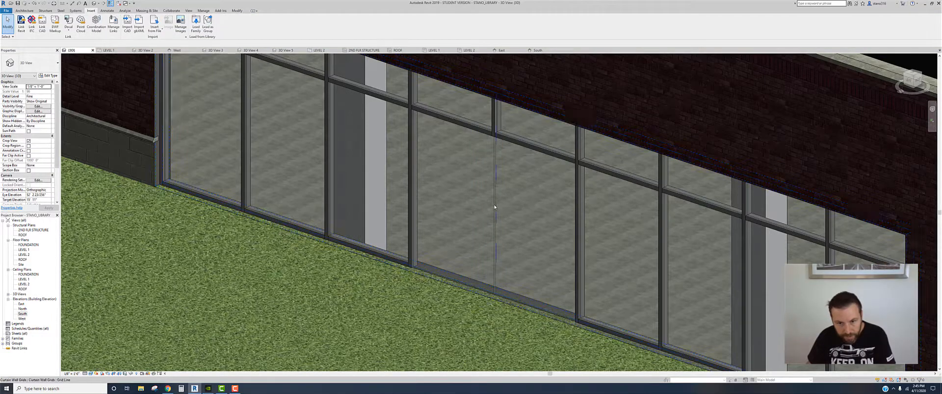
# Unpin the exposed vertical grid line on the Level 2 curtain wall and remove its lower segment to merge the two panes
pyautogui.click(494, 207)
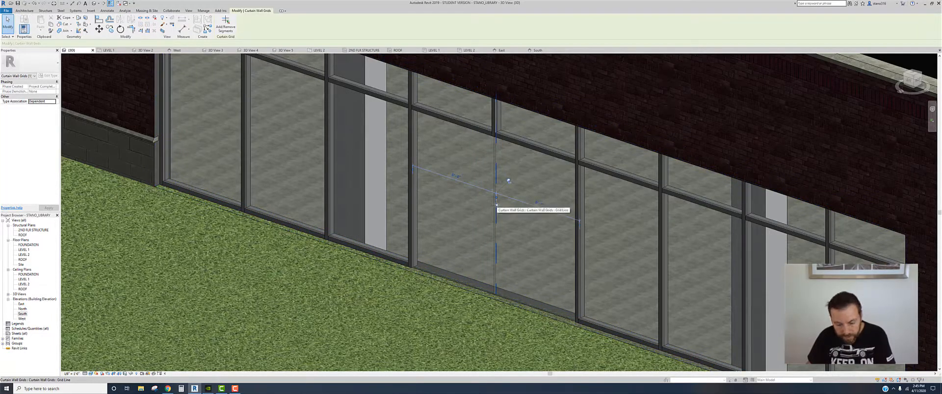
pyautogui.click(509, 181)
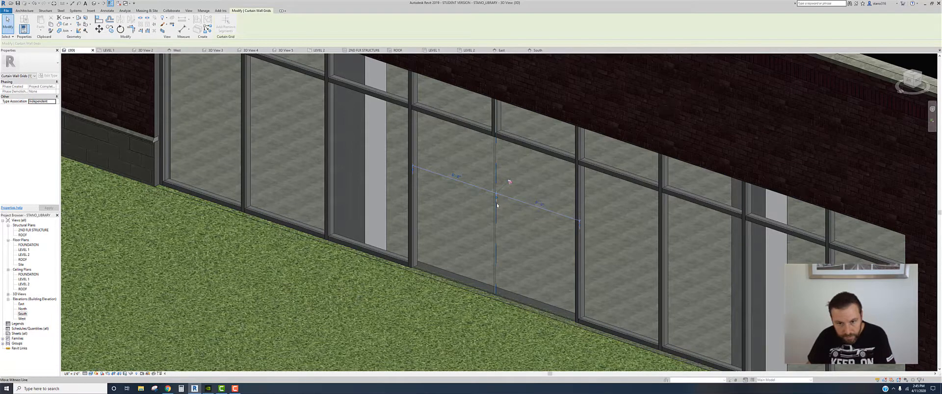
pyautogui.click(509, 181)
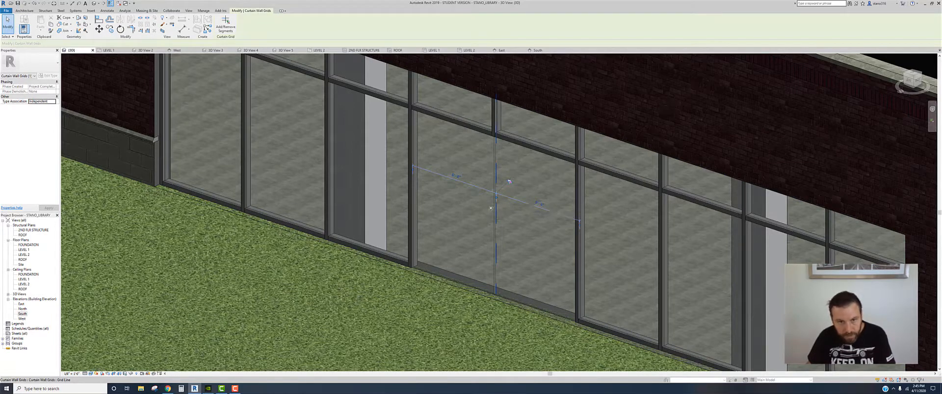
pyautogui.click(225, 24)
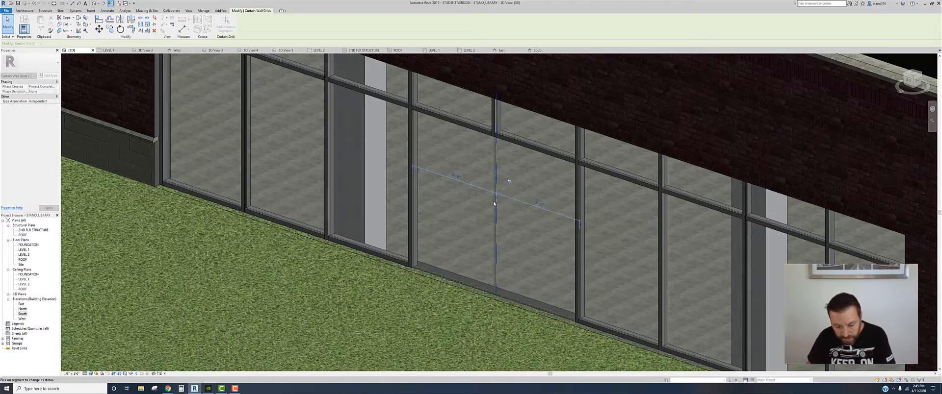
pyautogui.press('Escape')
pyautogui.press('Escape')
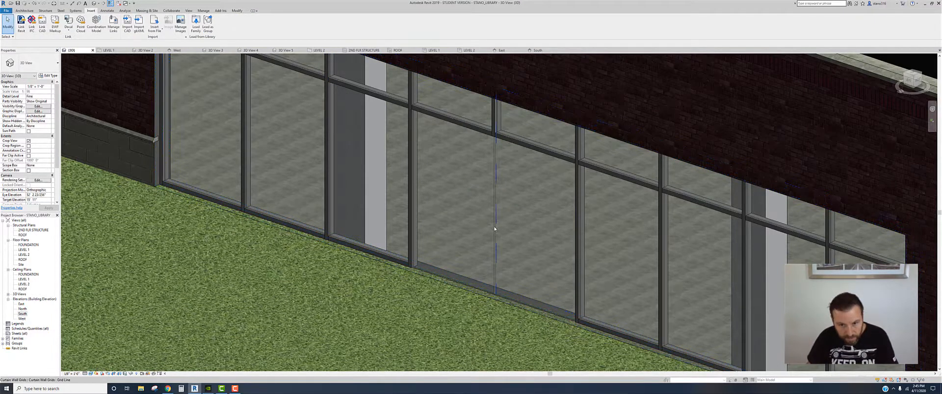
pyautogui.click(495, 227)
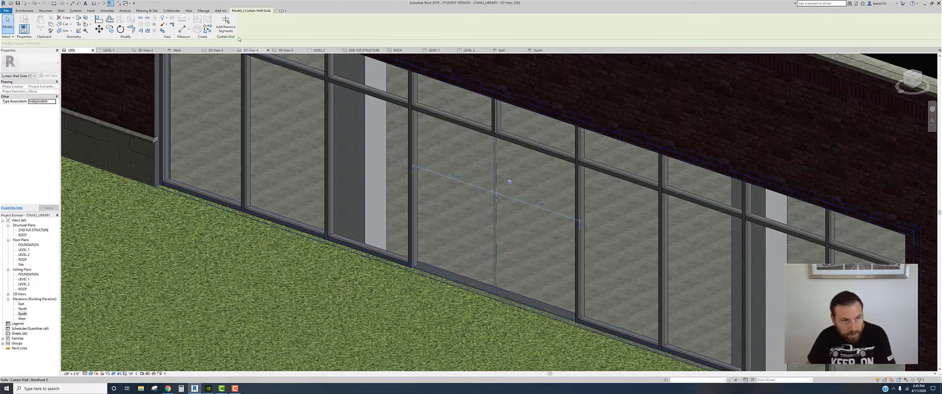
pyautogui.click(227, 22)
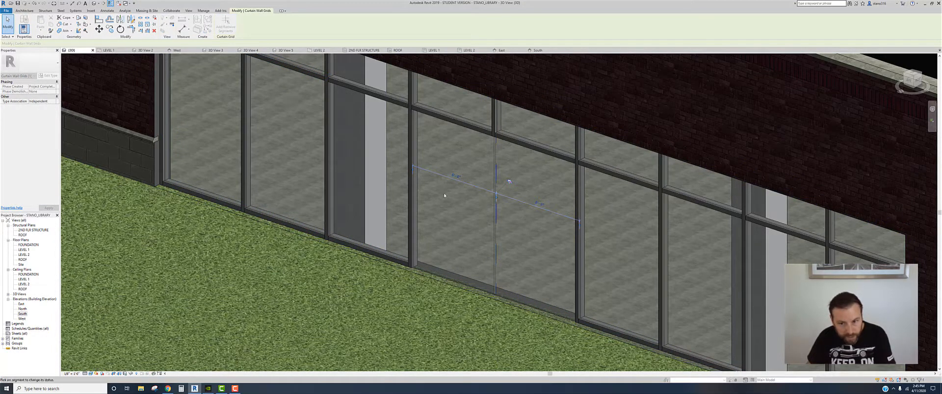
pyautogui.click(496, 213)
pyautogui.press('Escape')
pyautogui.press('Escape')
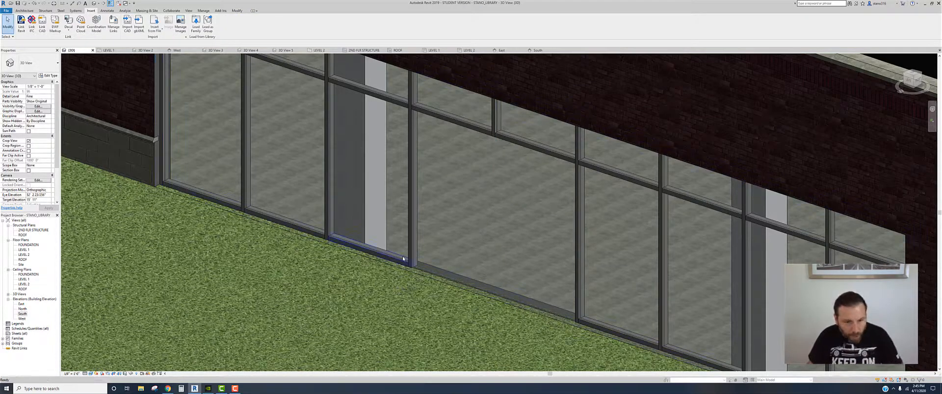
# Set the base offset of the Level 2 Storefront 3 curtain wall to 1' 2" and apply it
pyautogui.click(161, 171)
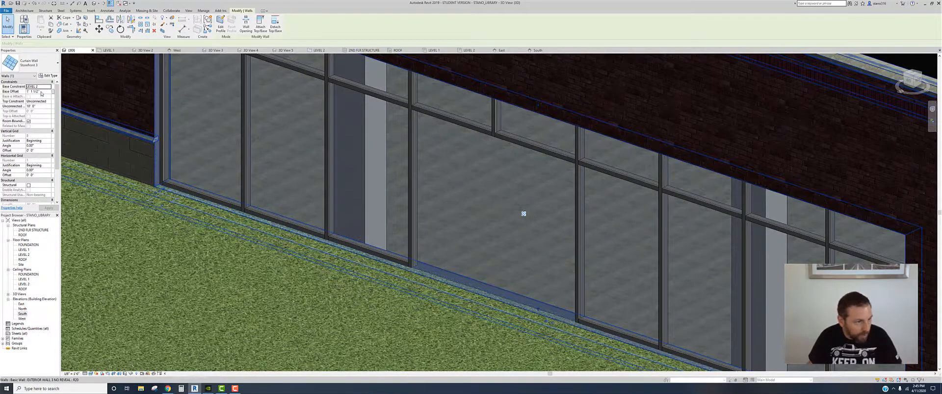
pyautogui.click(41, 92)
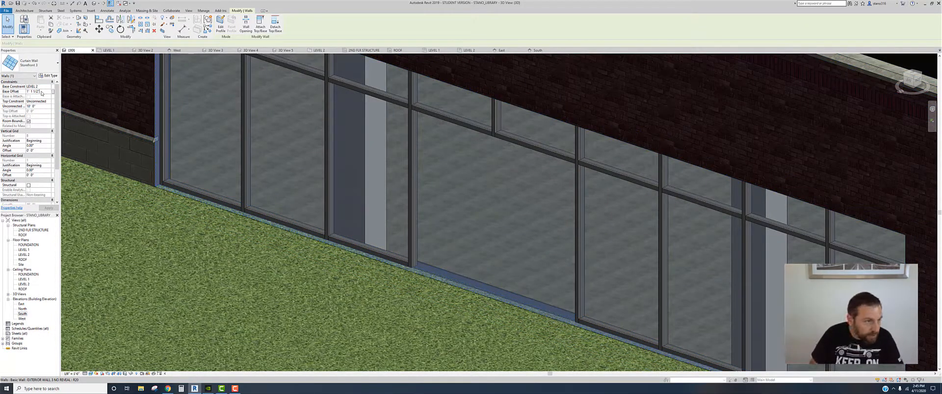
pyautogui.doubleClick(42, 92)
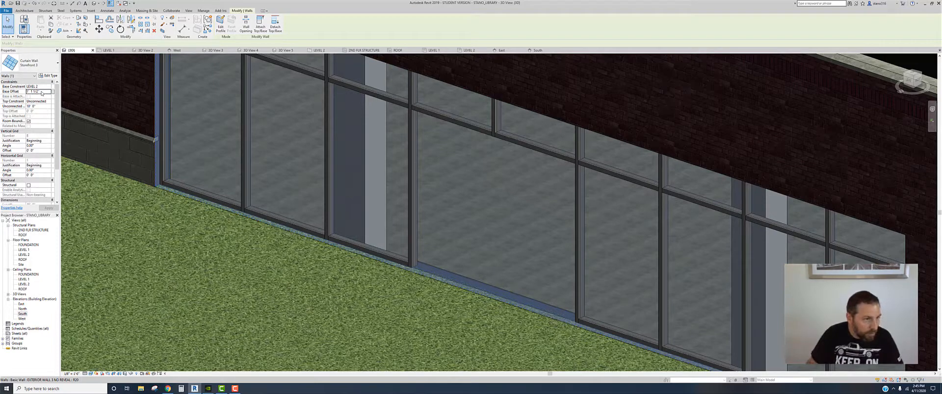
pyautogui.click(41, 93)
pyautogui.press('BackSpace')
pyautogui.press('BackSpace')
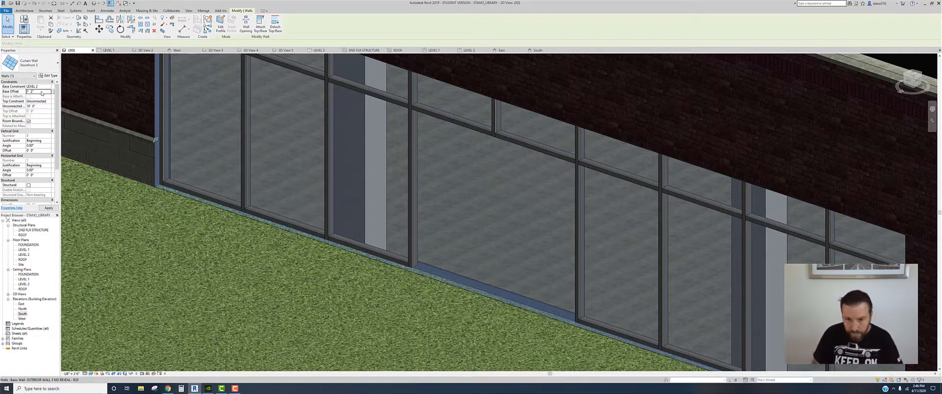
pyautogui.click(52, 207)
pyautogui.click(449, 323)
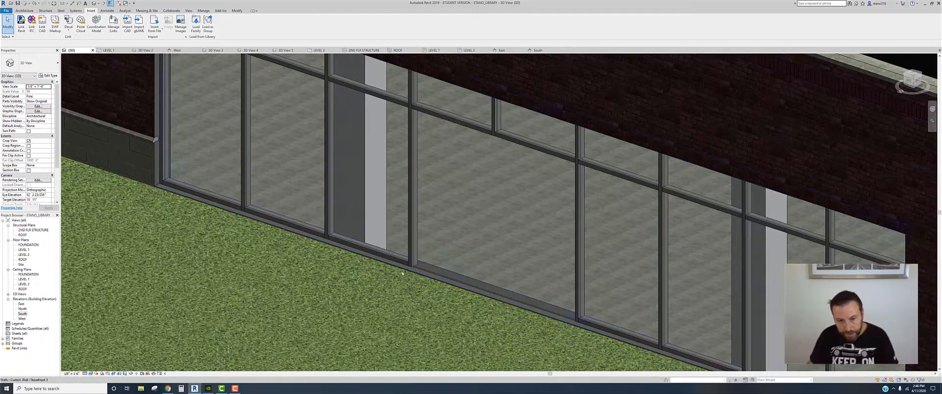
# Swap the merged glazed panel of the Level 2 curtain wall for the Door-Curtain-Wall-Double-Storefront type
pyautogui.press('Tab')
pyautogui.click(447, 276)
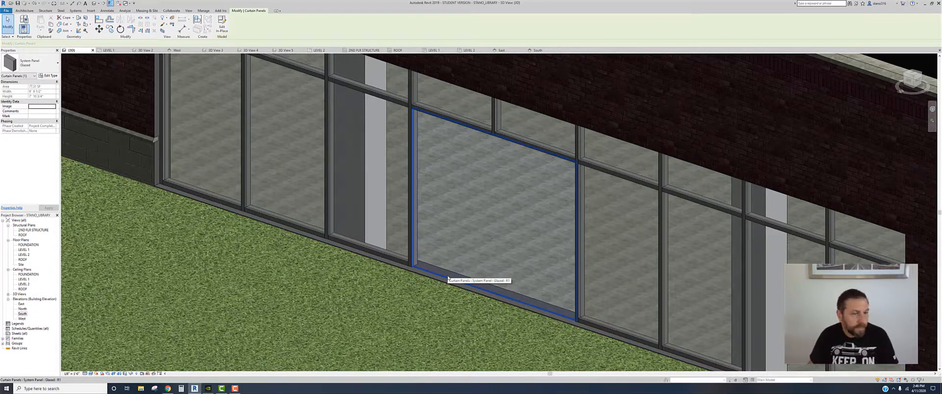
pyautogui.click(32, 72)
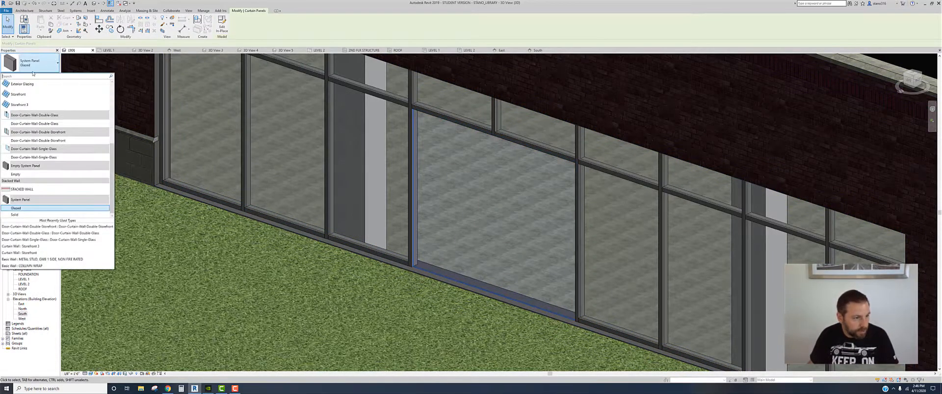
pyautogui.click(40, 141)
pyautogui.click(261, 257)
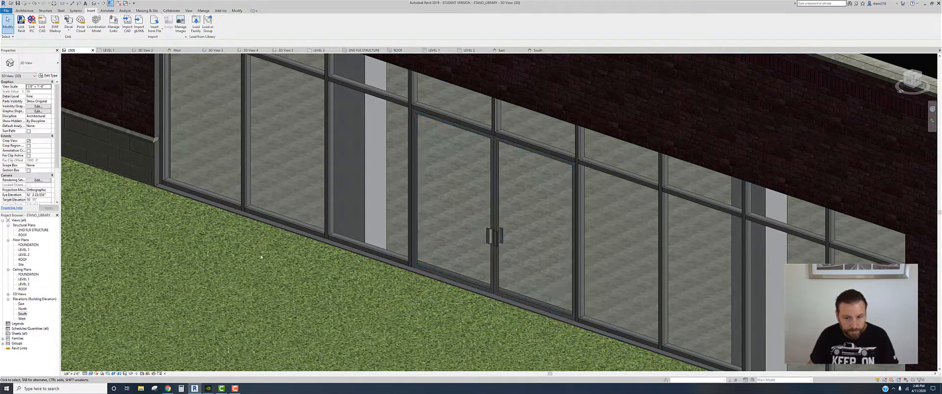
# Examine the storefront doors in the overall 3D model and in the Level 1 and Level 2 floor plans
pyautogui.scroll(-8, 261, 257)
pyautogui.moveTo(272, 274); pyautogui.dragTo(315, 181, button='middle')
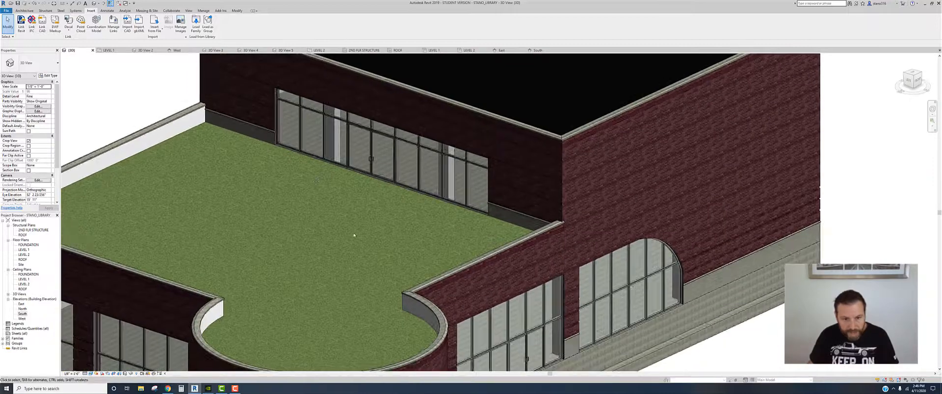
pyautogui.moveTo(363, 242); pyautogui.dragTo(380, 209, button='middle')
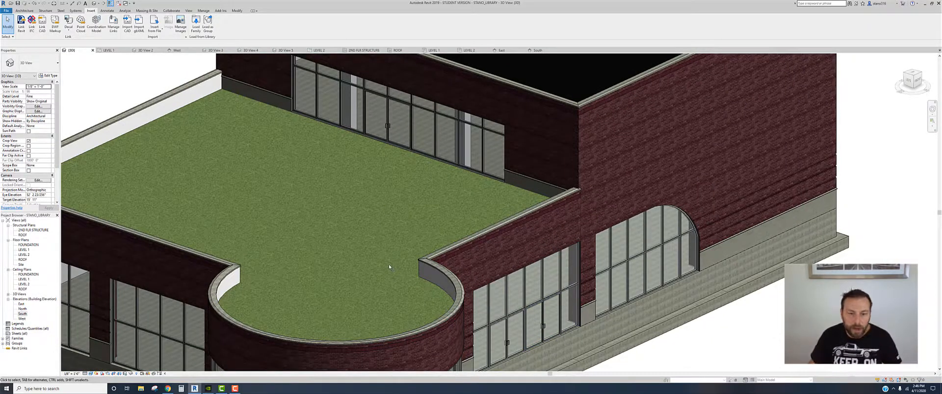
pyautogui.doubleClick(22, 250)
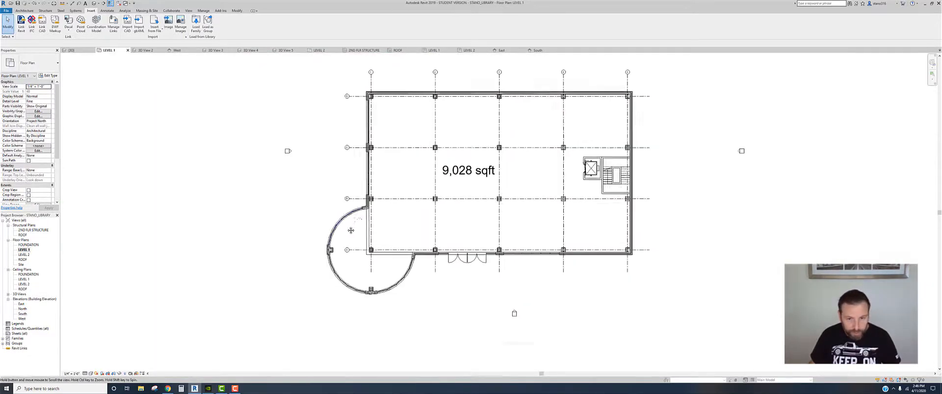
pyautogui.moveTo(351, 230); pyautogui.dragTo(330, 260, button='middle')
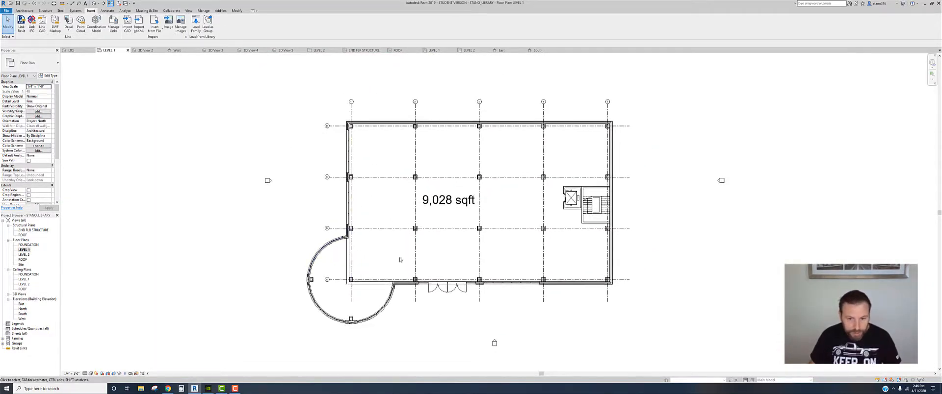
pyautogui.scroll(2, 431, 256)
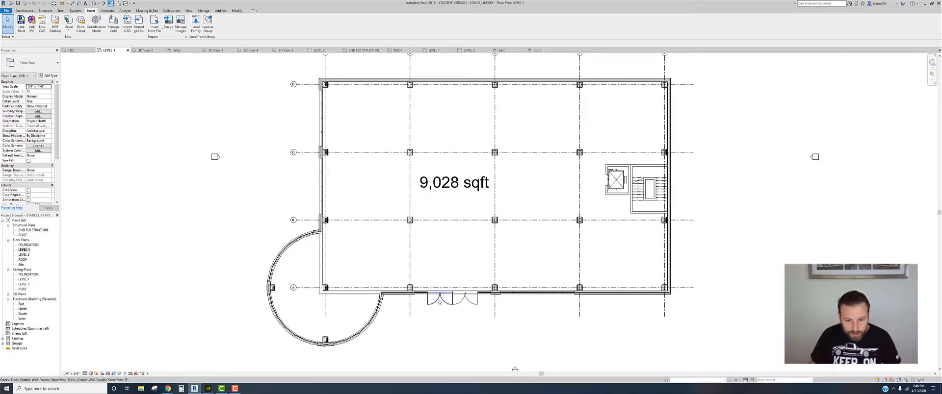
pyautogui.click(23, 255)
pyautogui.doubleClick(22, 256)
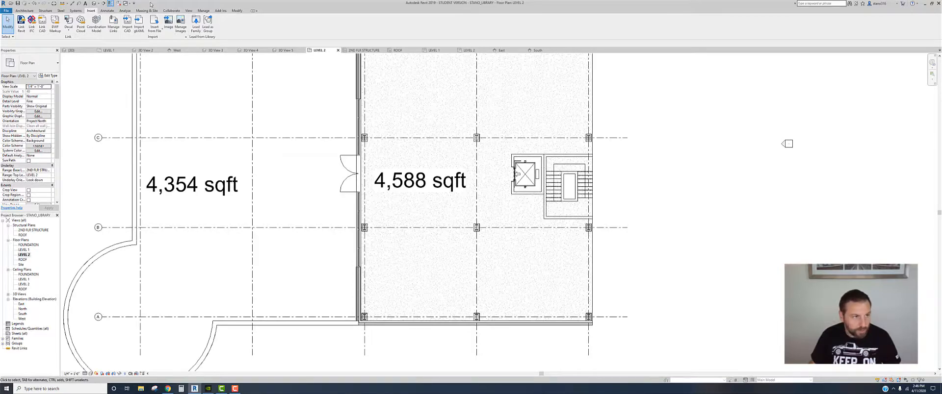
pyautogui.click(94, 3)
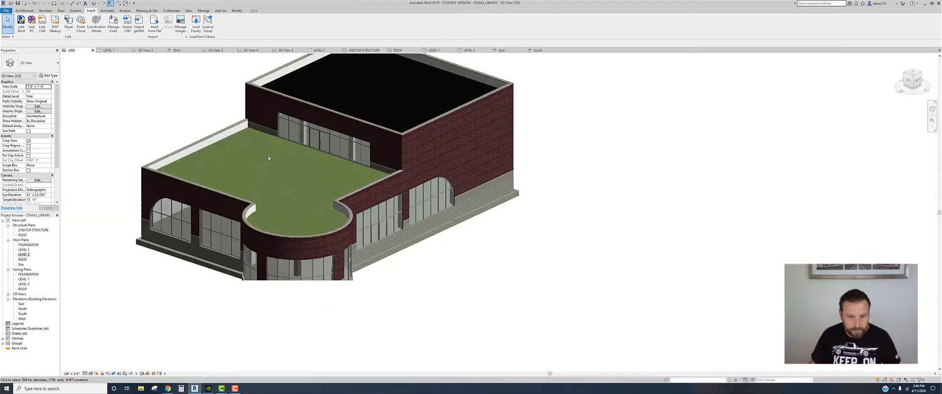
pyautogui.moveTo(267, 157); pyautogui.dragTo(351, 216, button='middle')
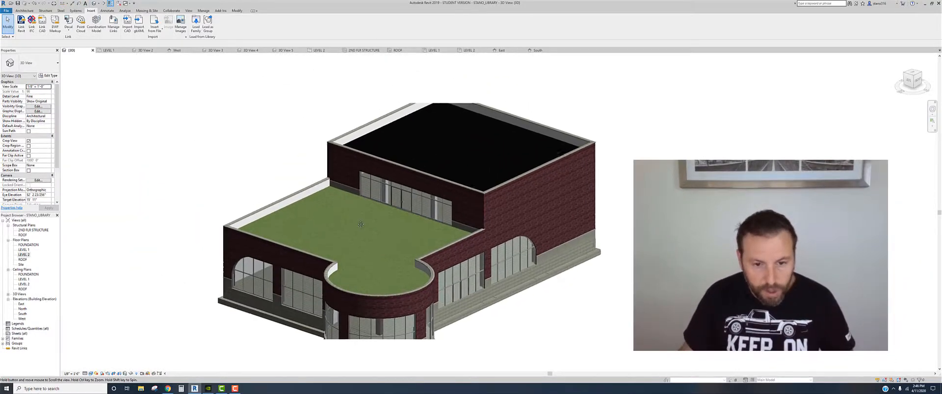
pyautogui.scroll(1, 359, 217)
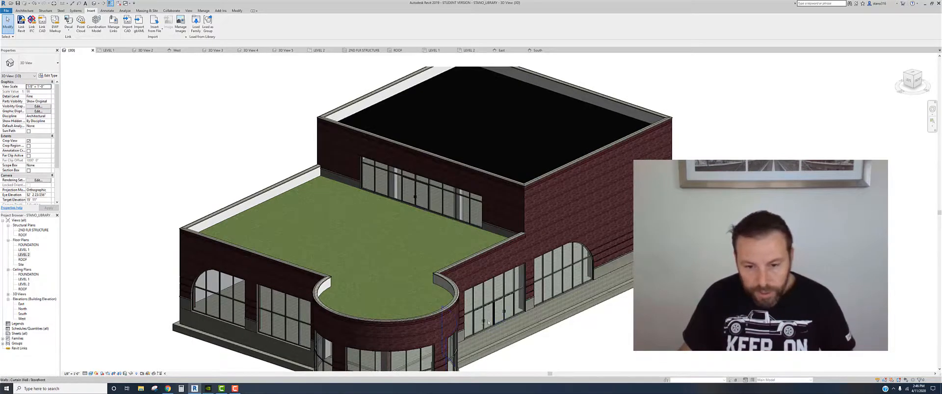